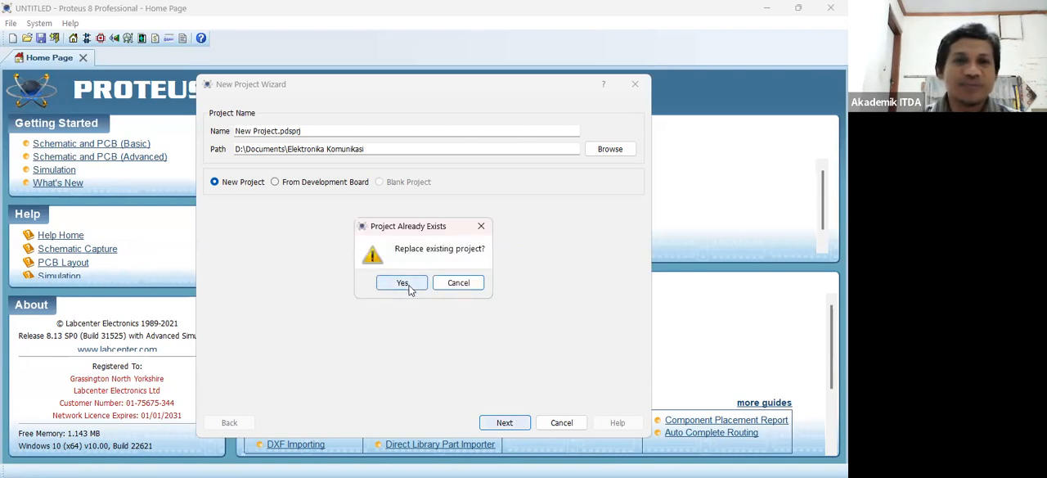
- Create New Project.pdsprj, replacing the existing project, with a Landscape A4 schematic and no PCB layout or firmware
click(402, 283)
click(510, 425)
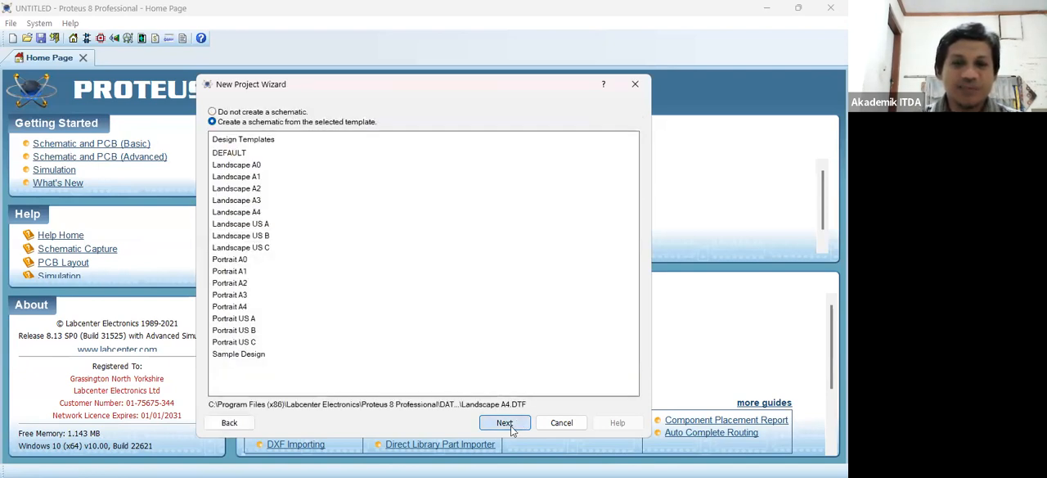
click(510, 425)
click(511, 425)
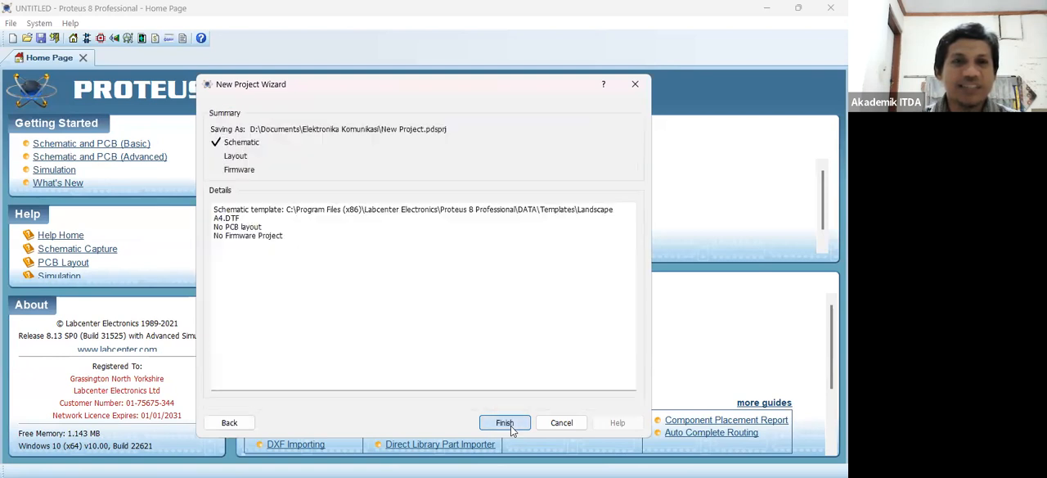
click(505, 422)
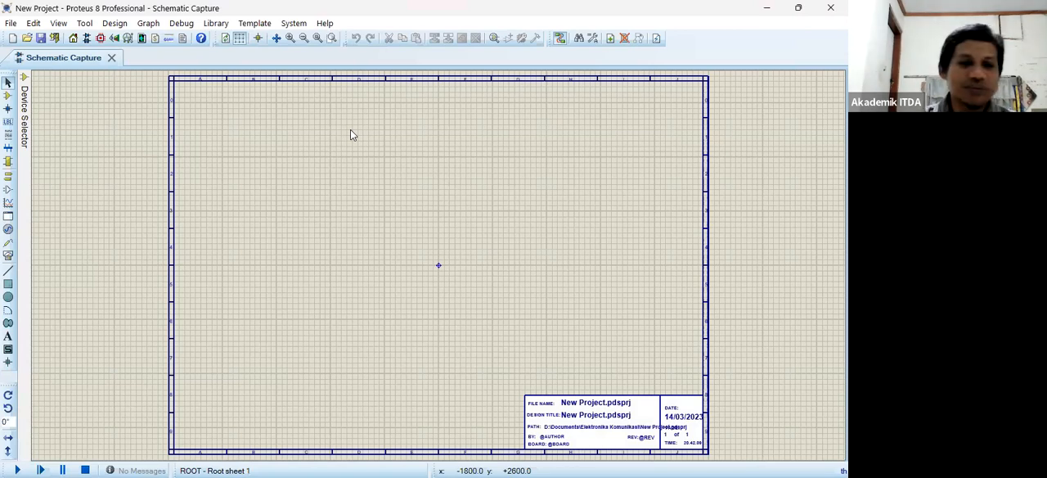
- Find the generic resistor RES in the component libraries and place one on the upper part of the sheet
scroll(438, 265, up, 2)
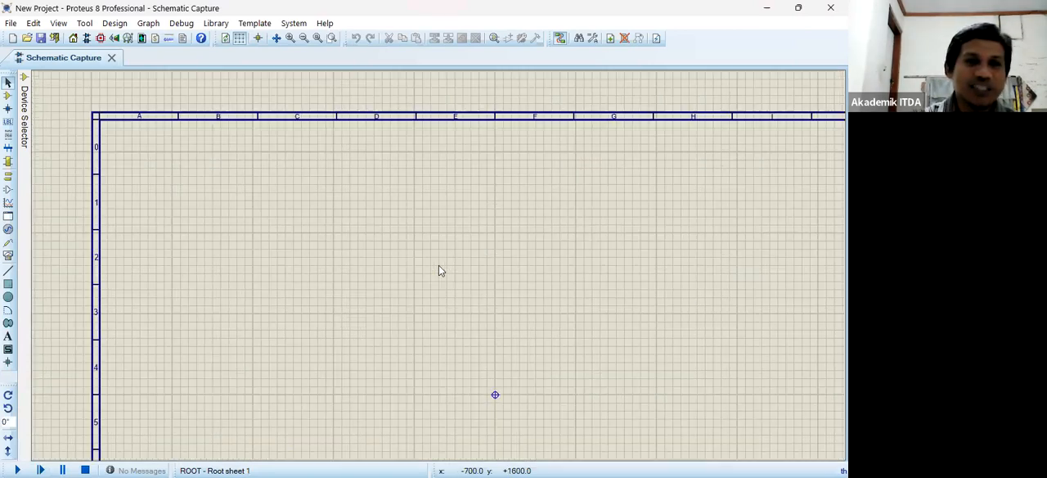
scroll(406, 243, up, 2)
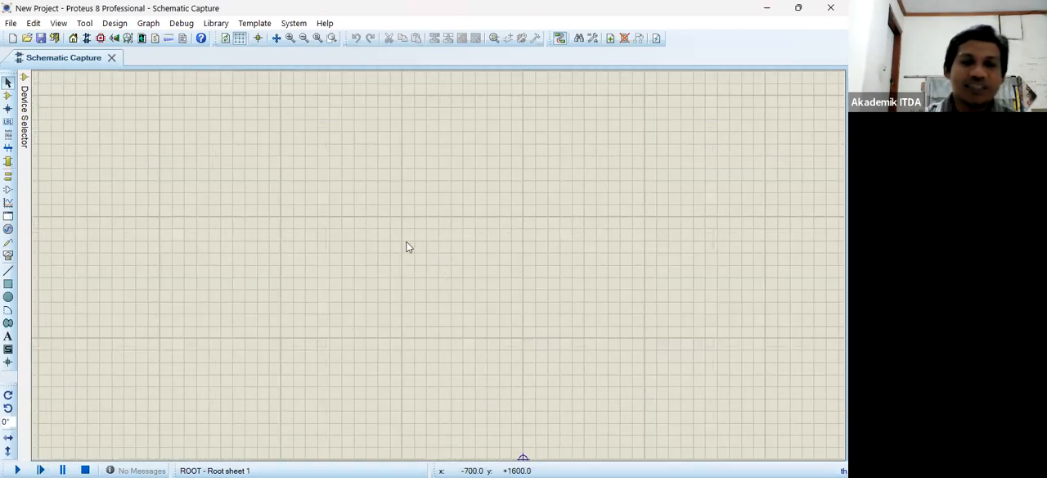
right_click(339, 196)
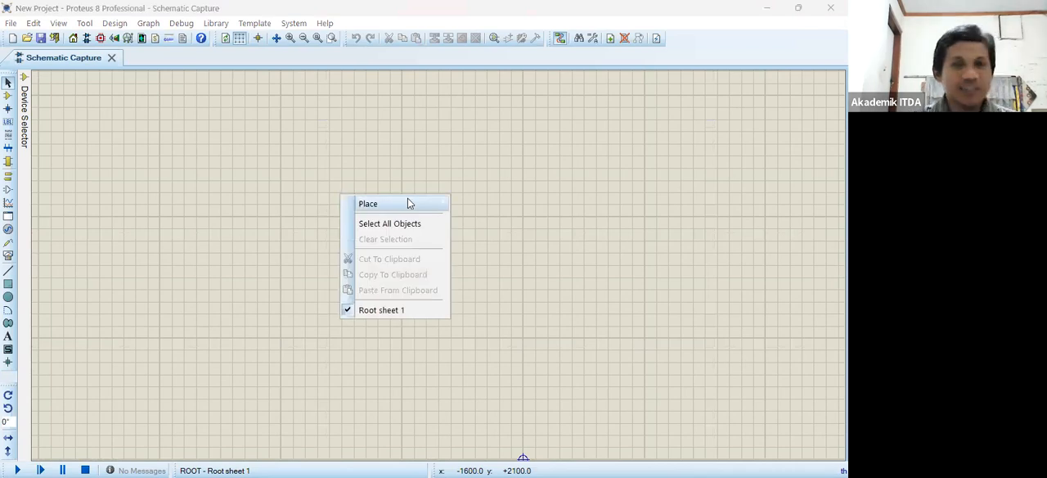
mouse_move(407, 203)
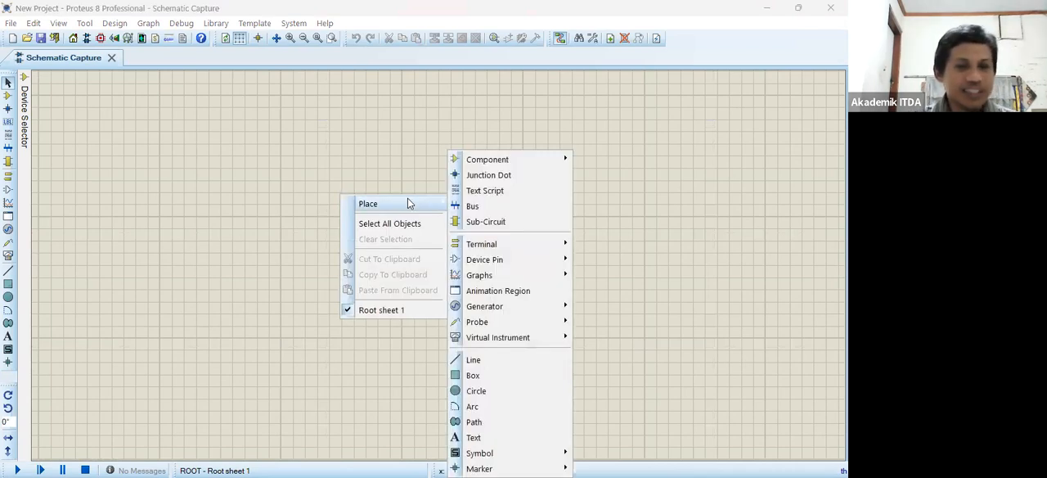
mouse_move(532, 157)
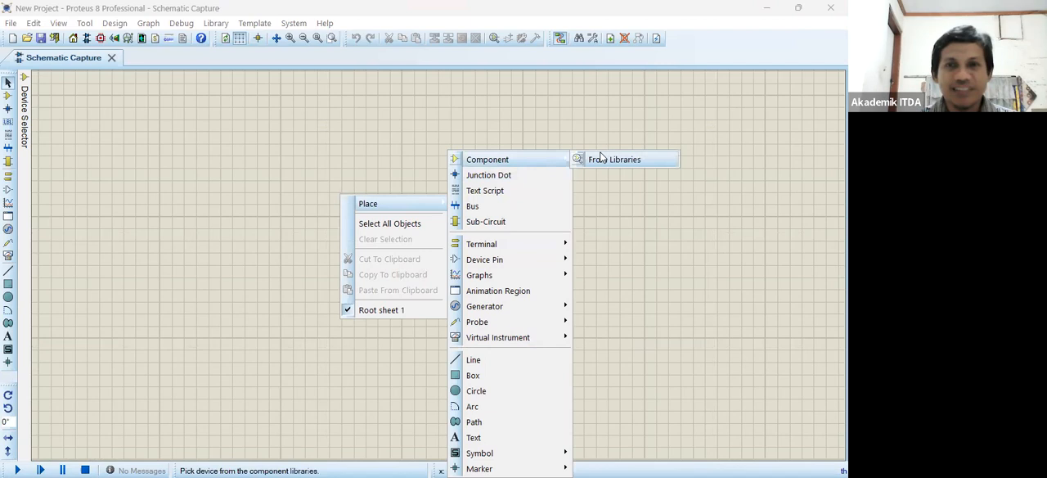
click(605, 159)
text(res)
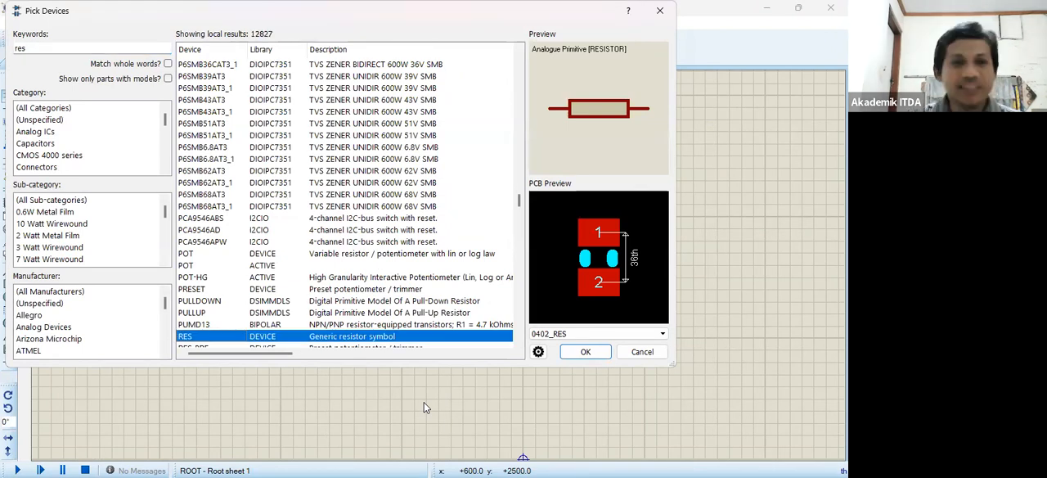
click(586, 351)
click(340, 185)
click(339, 185)
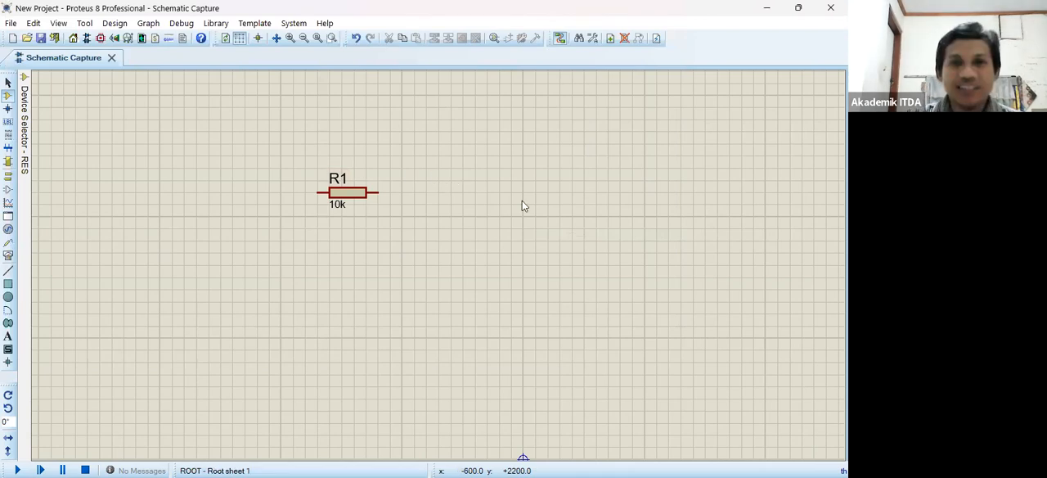
- Find the generic non-electrolytic capacitor CAP in the component libraries and place one below and right of the resistor
right_click(627, 150)
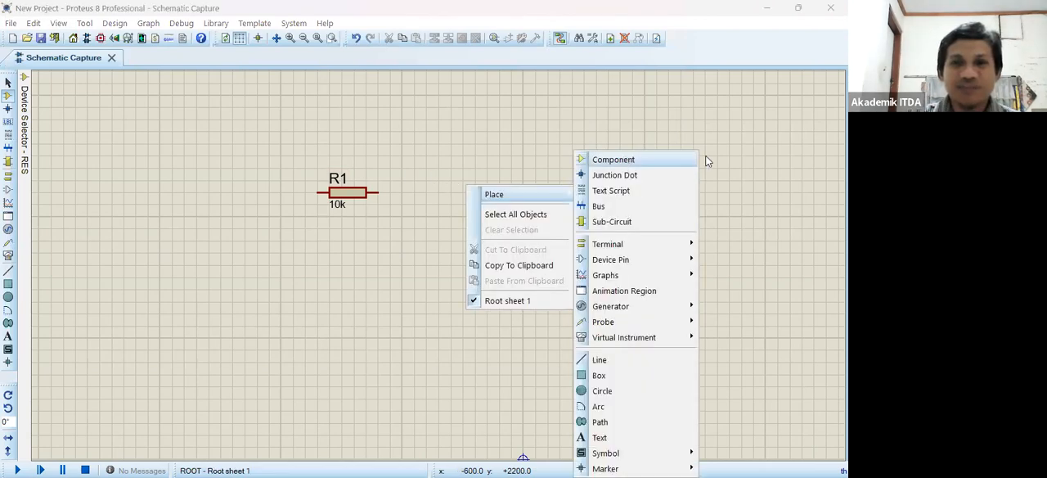
mouse_move(695, 157)
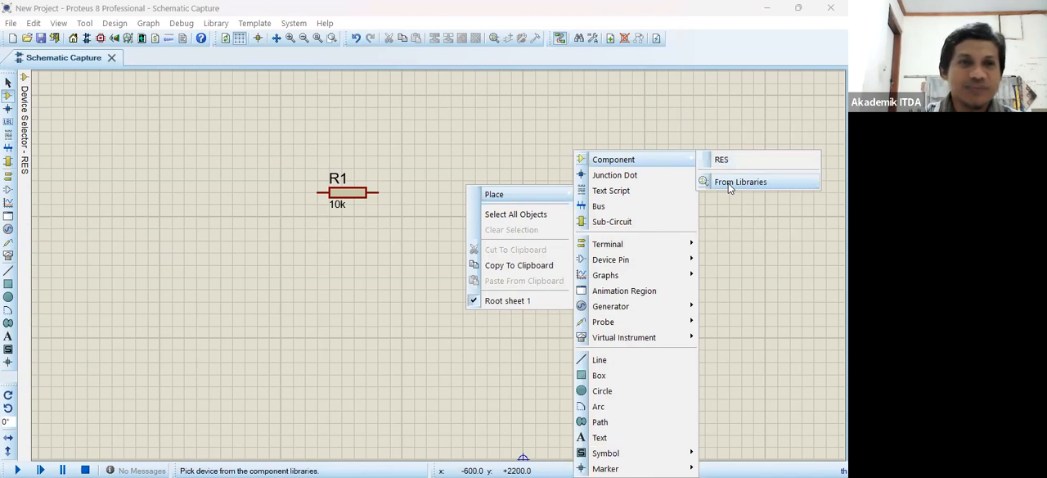
click(730, 183)
text(cap)
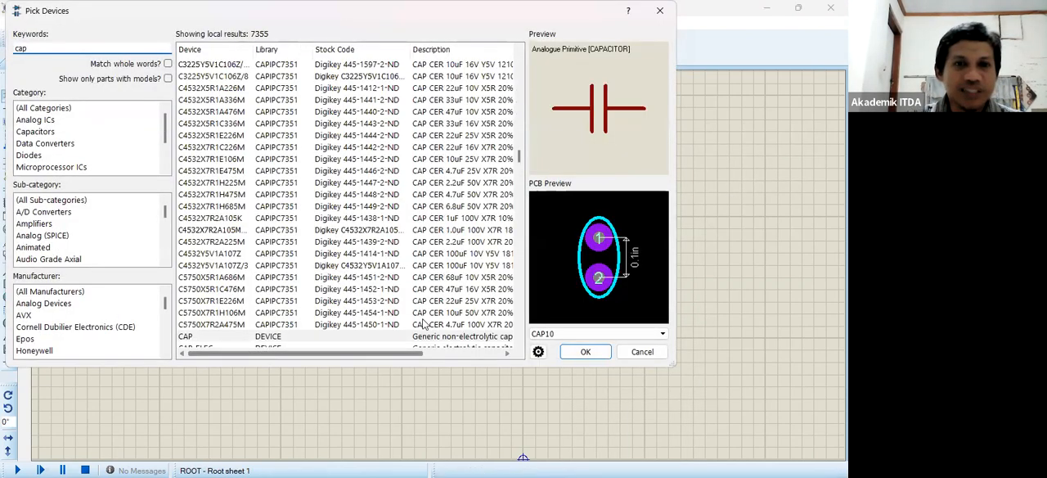
click(314, 334)
click(579, 350)
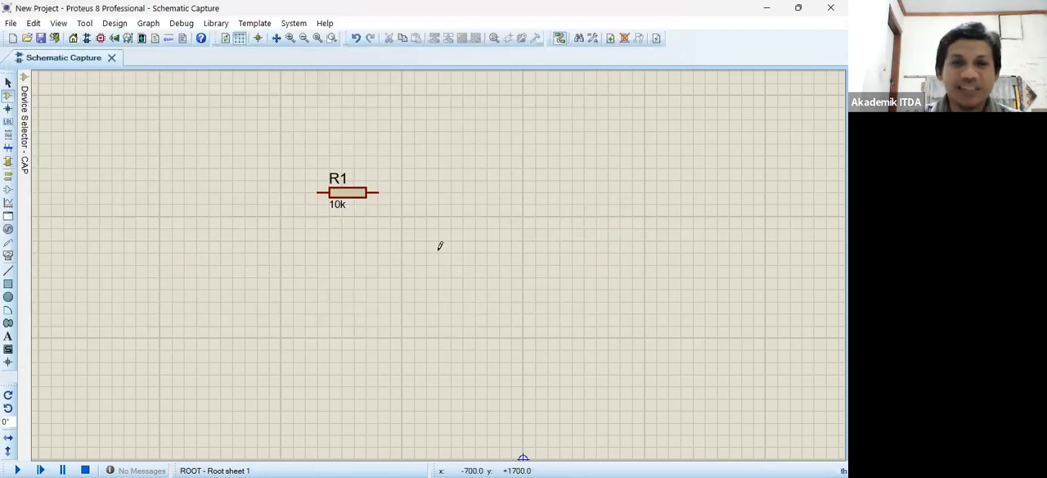
click(439, 244)
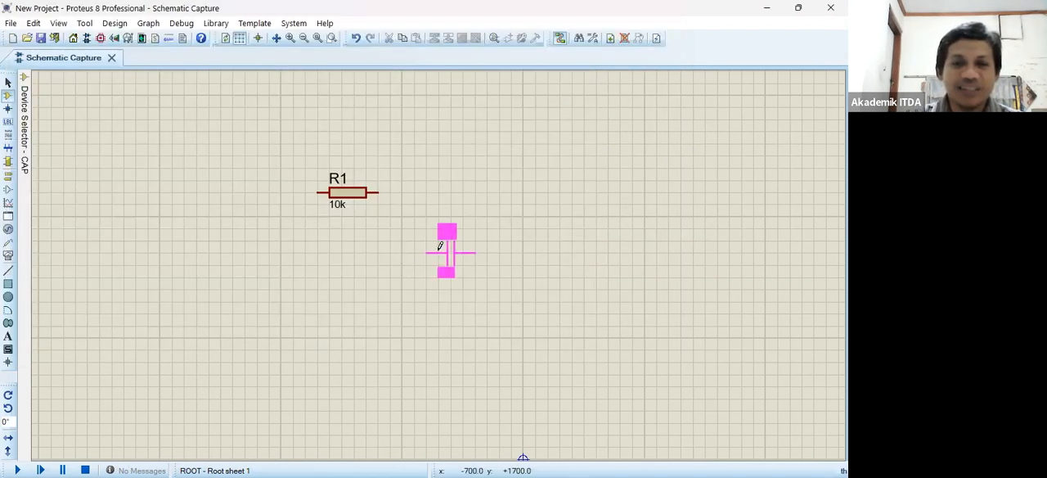
click(439, 244)
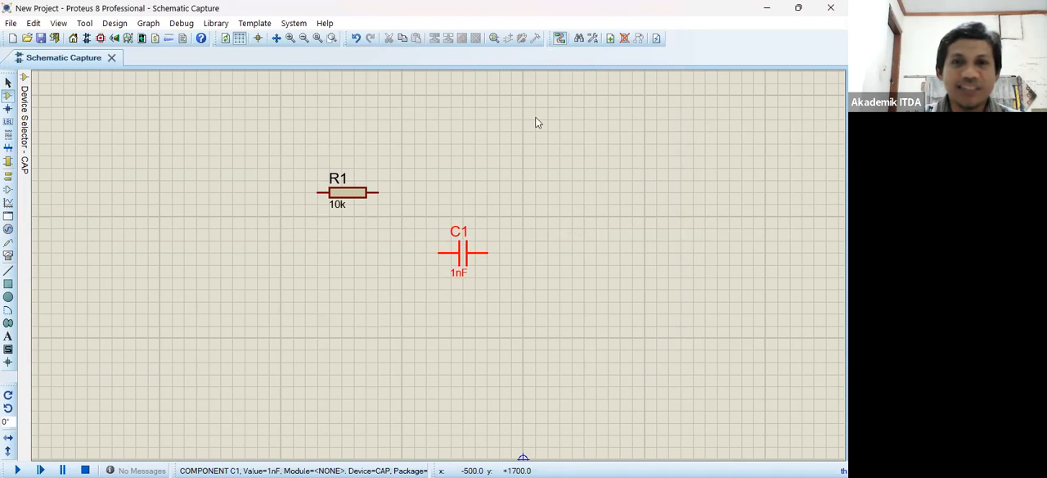
- Rotate capacitor C1 clockwise to stand vertically and wire R1's right end to the capacitor's upper pin
right_click(540, 135)
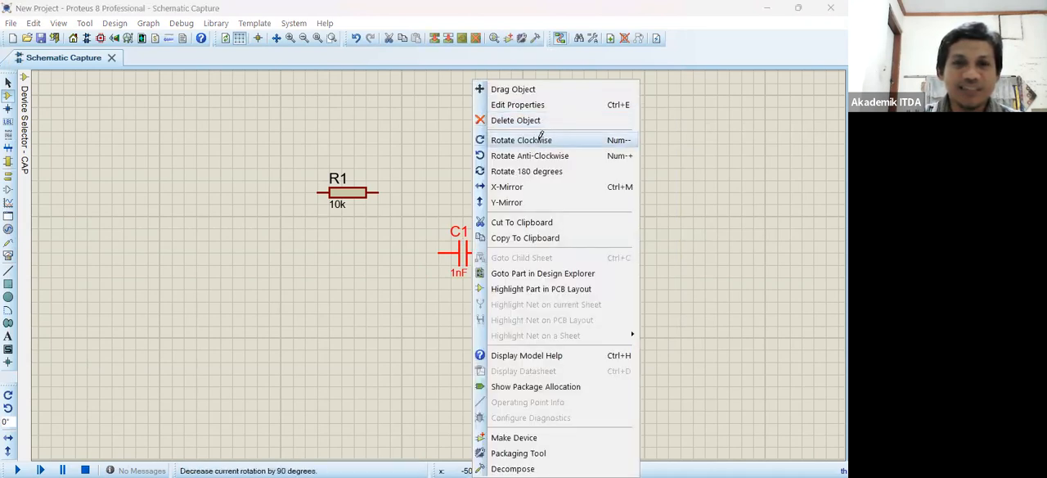
click(539, 139)
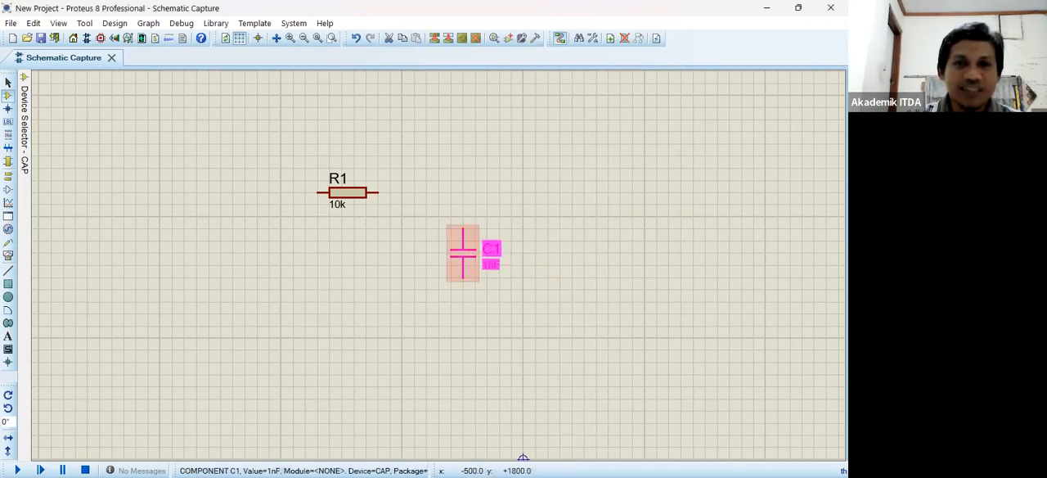
click(378, 192)
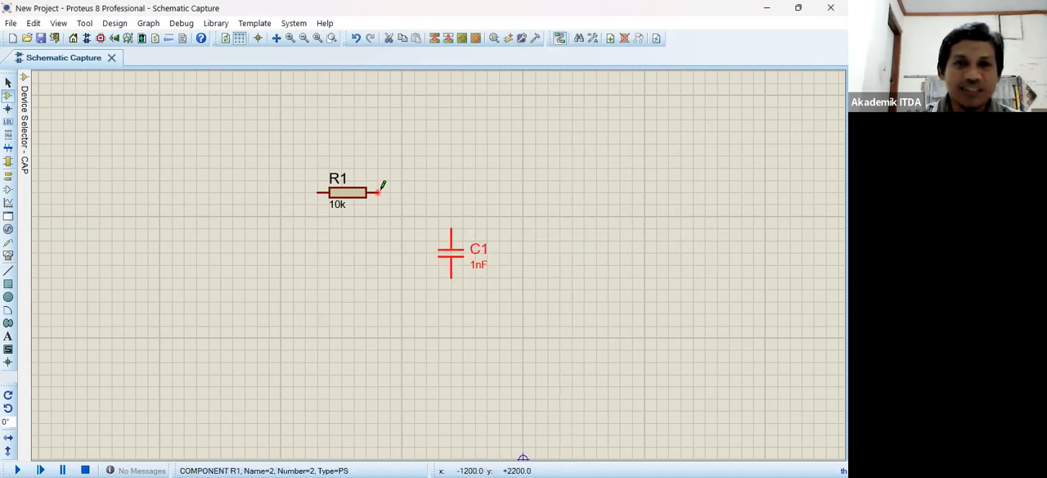
click(451, 226)
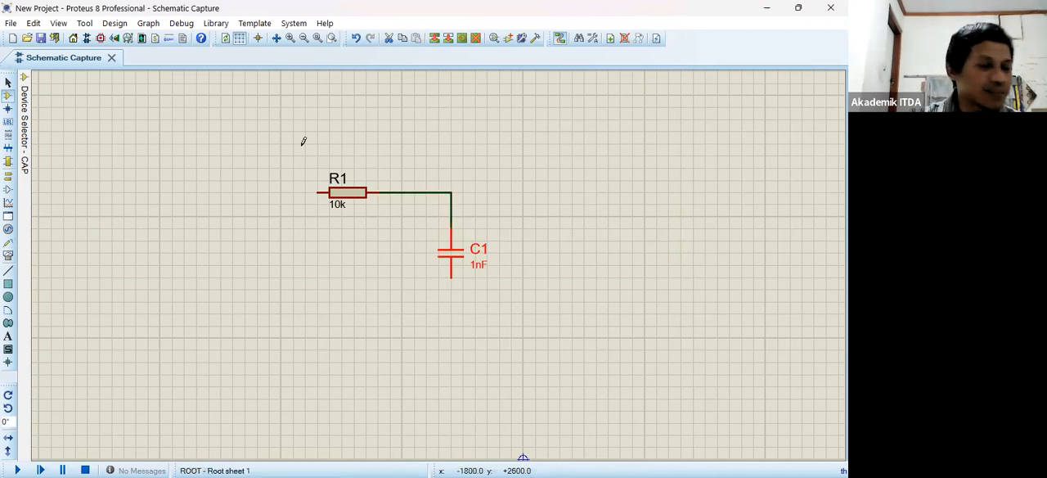
- Place a SINE generator left of R1 and wire it to the resistor's left end
right_click(313, 142)
mouse_move(424, 148)
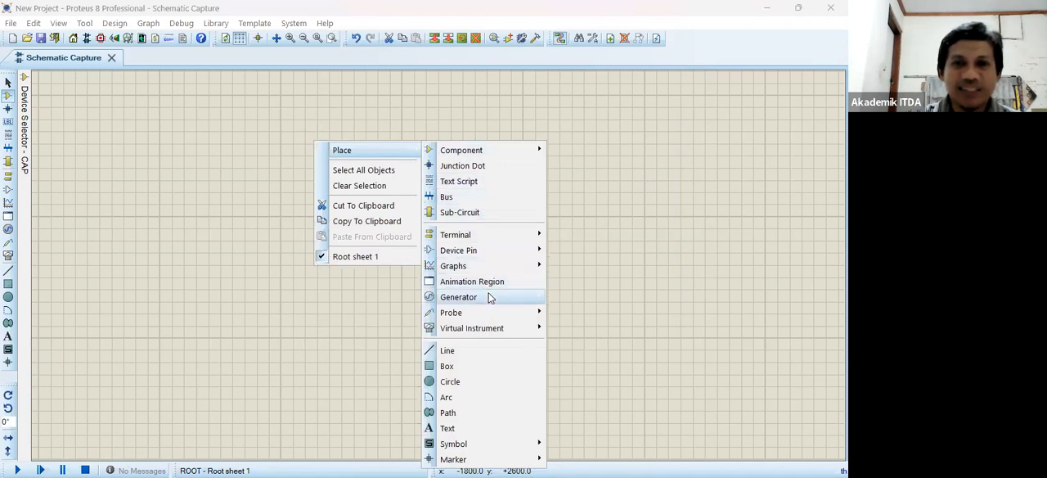
mouse_move(491, 297)
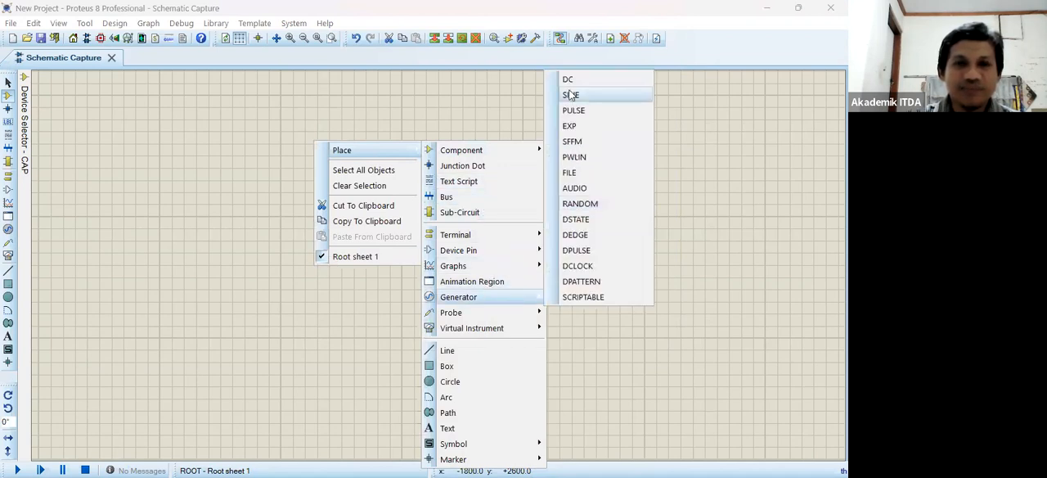
click(570, 95)
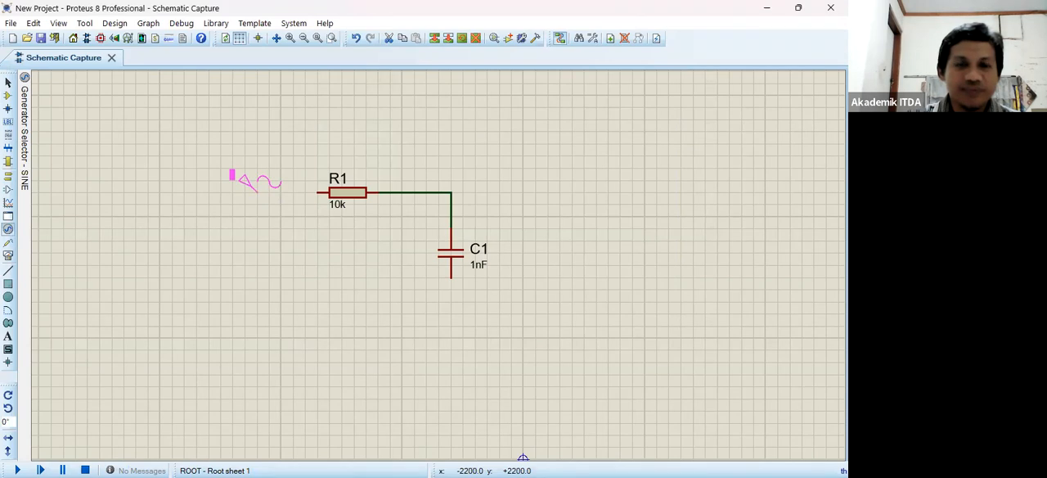
click(248, 191)
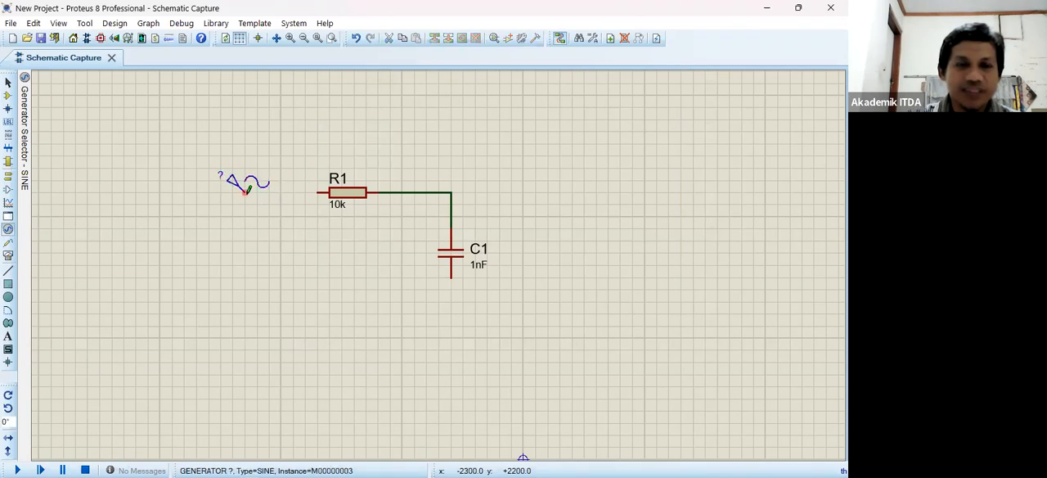
click(246, 191)
click(318, 193)
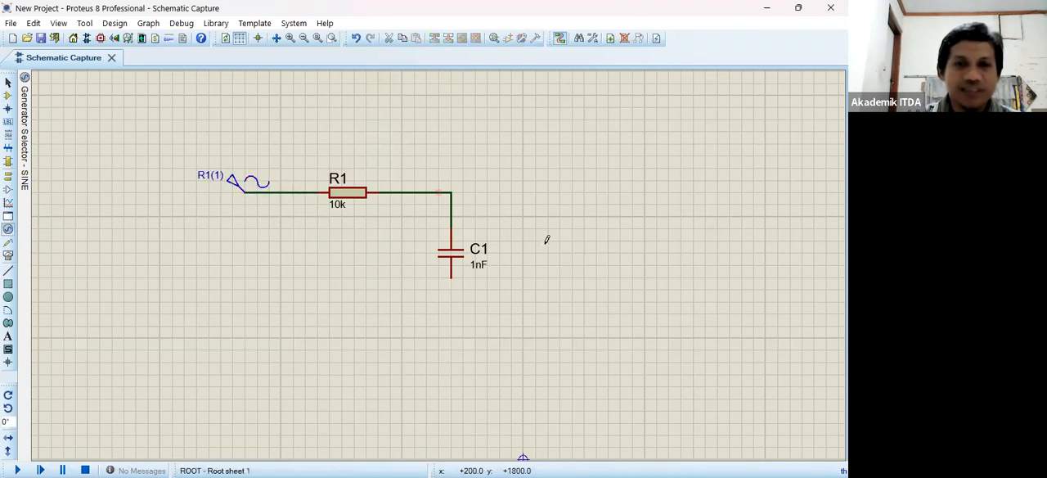
- Place a GROUND terminal below C1 and wire it to the capacitor's lower pin
right_click(680, 189)
click(750, 244)
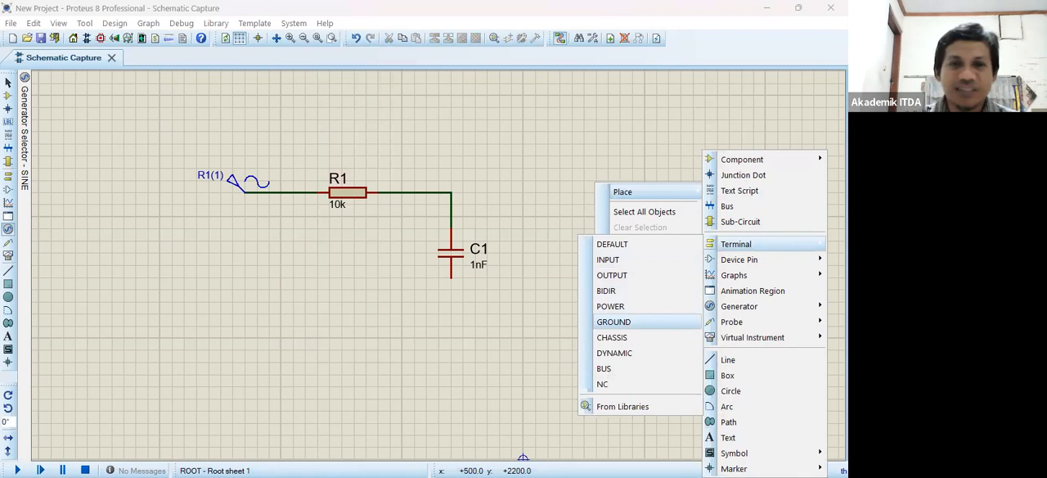
click(613, 322)
click(451, 325)
click(450, 278)
click(450, 315)
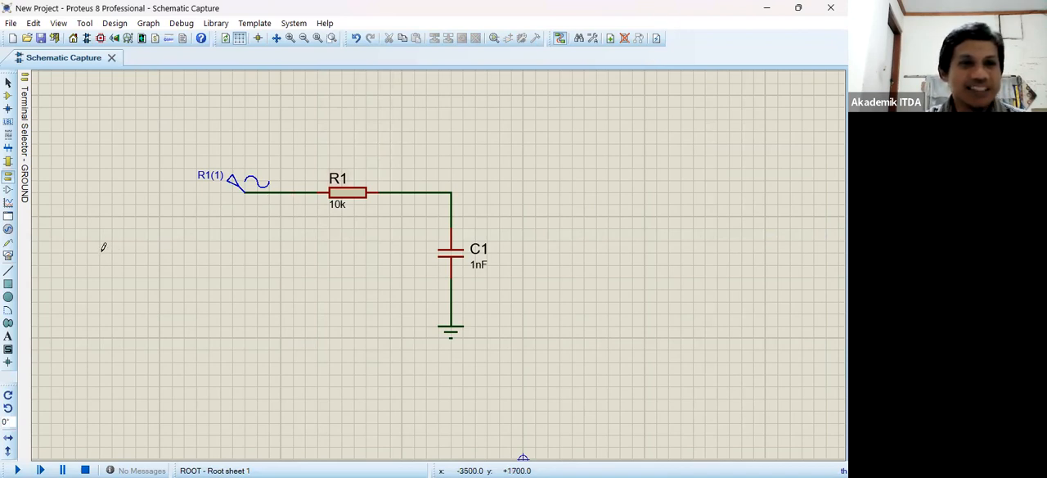
- Attach voltage probes to the wire between the generator and R1 and to the wire between R1 and C1
click(7, 245)
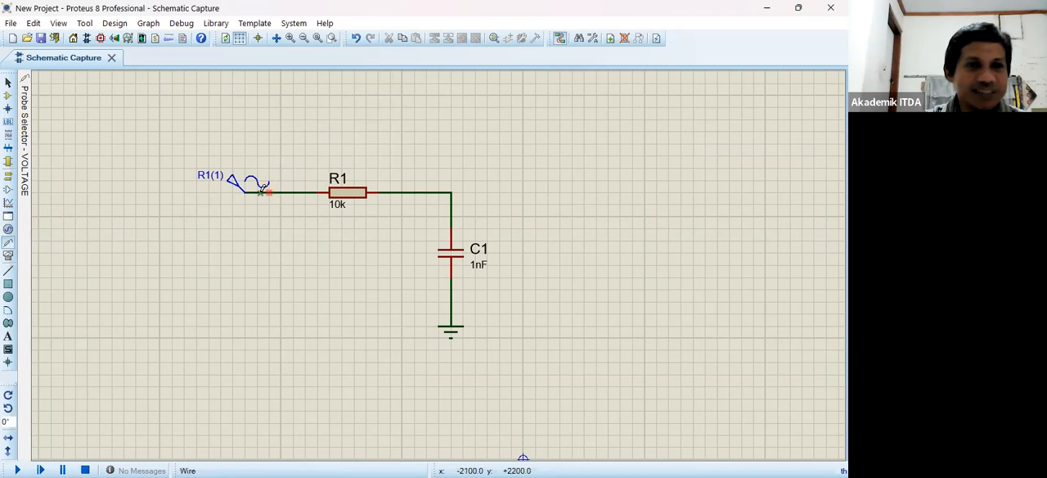
mouse_move(24, 164)
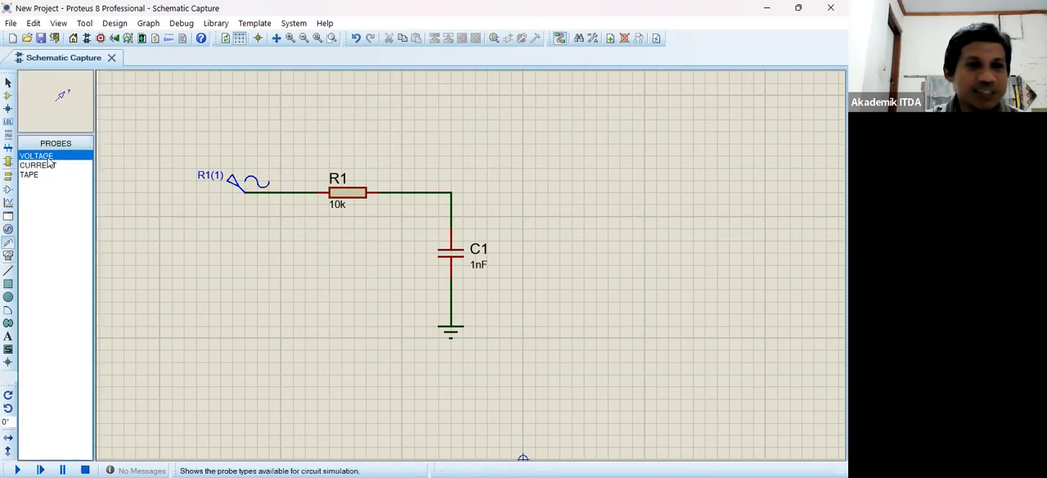
click(281, 187)
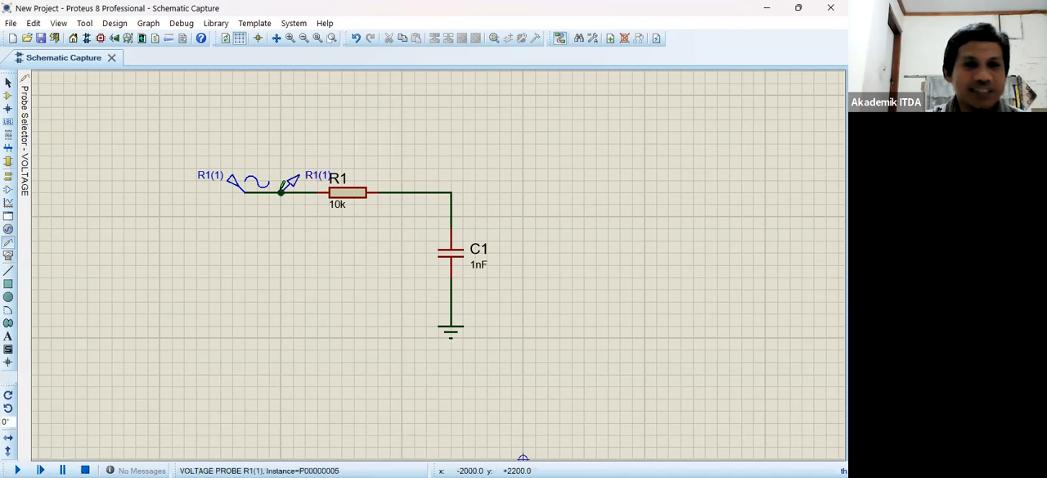
click(416, 189)
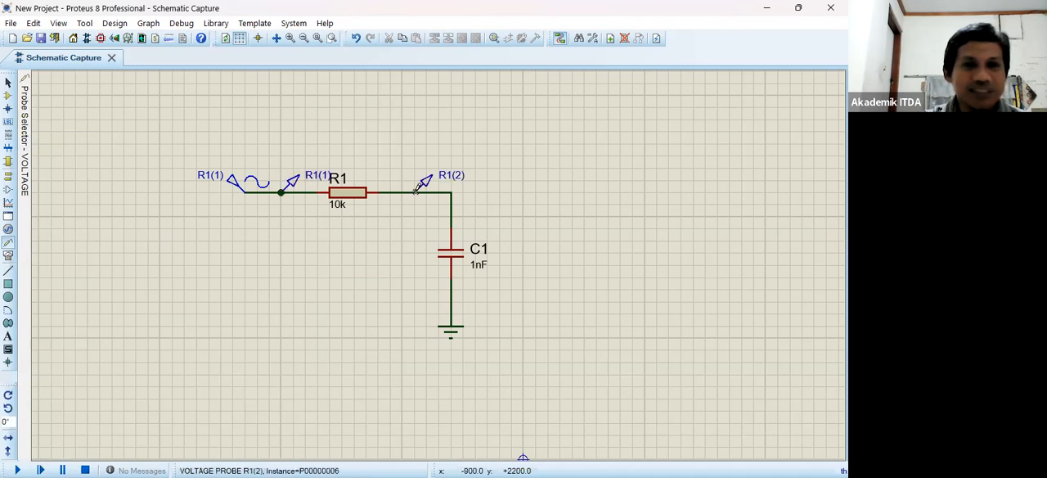
- Draw an ANALOGUE graph below the generator and R1, and add both voltage probes to it as traces
click(9, 206)
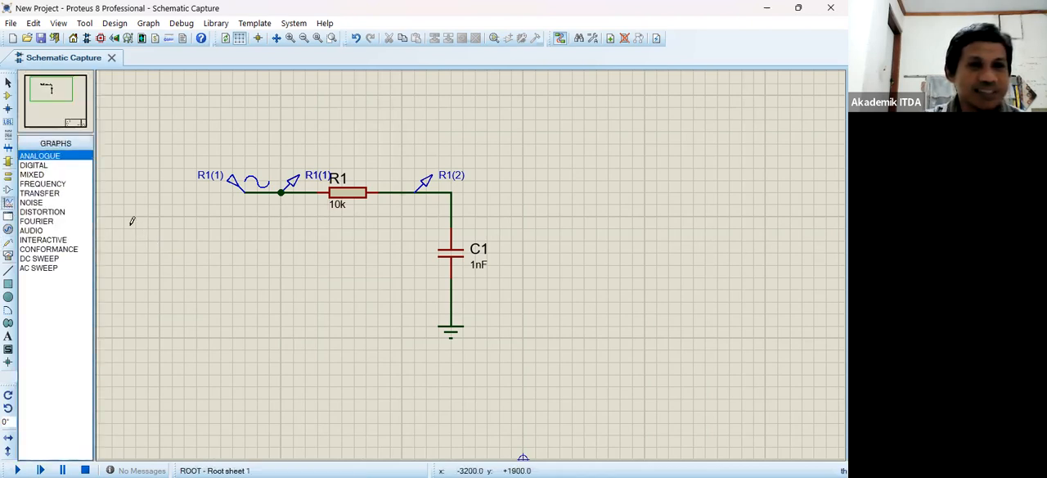
drag(136, 229, 401, 399)
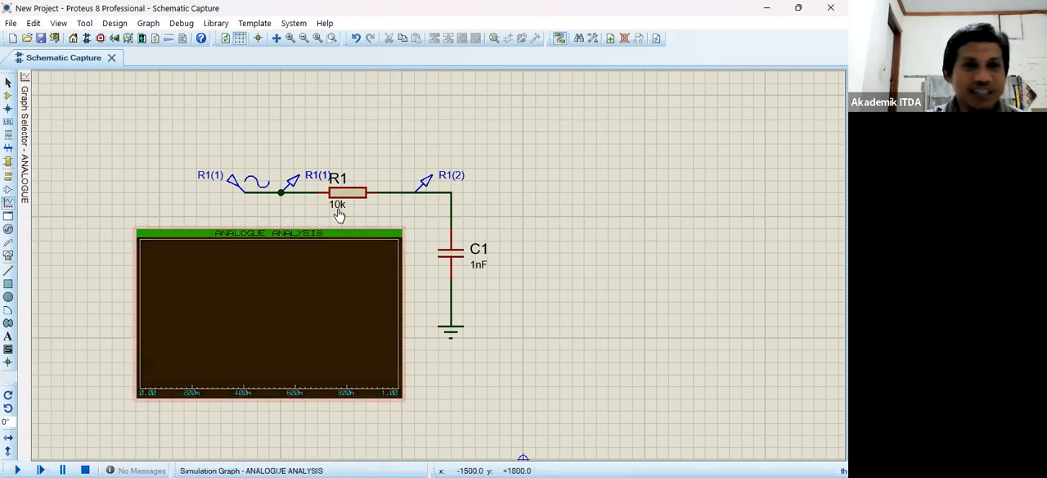
click(289, 190)
drag(289, 190, 163, 260)
click(425, 187)
mouse_move(429, 190)
mouse_down()
mouse_move(222, 283)
mouse_move(181, 291)
mouse_move(182, 271)
mouse_up()
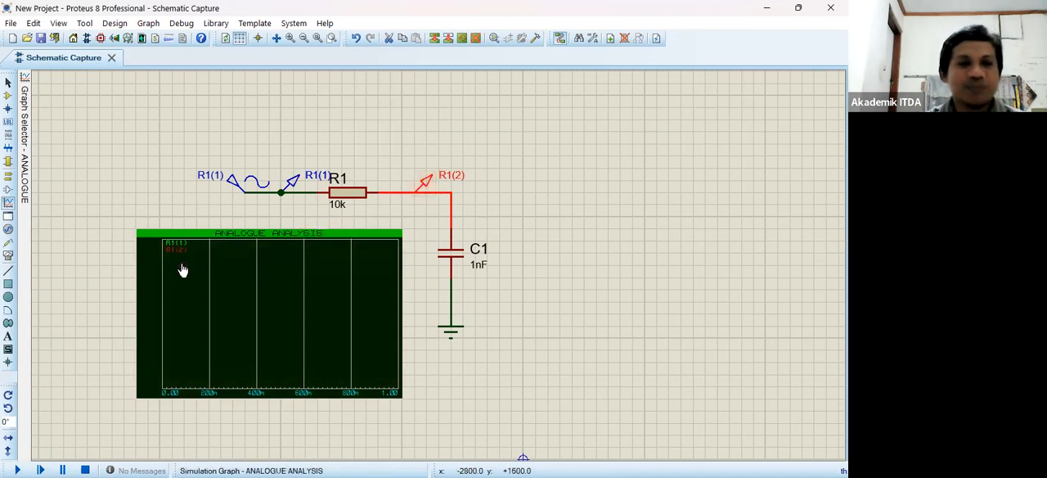
- Simulate the analogue graph to plot both probe traces
click(184, 259)
right_click(184, 259)
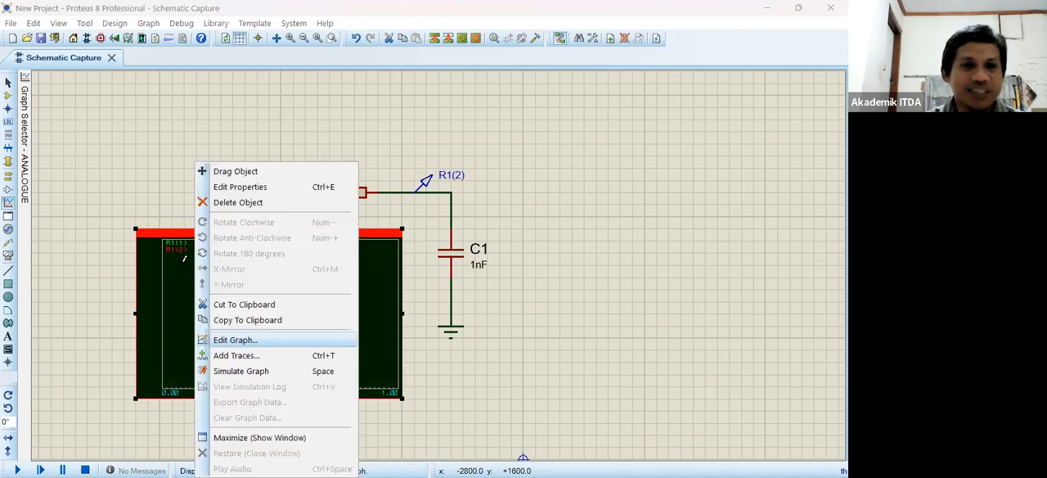
click(240, 370)
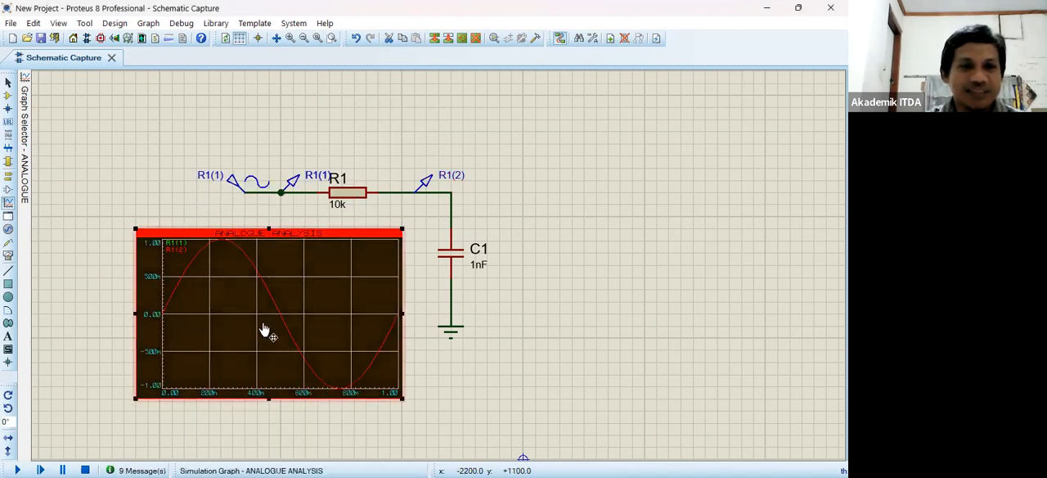
- Set the sine generator's frequency to 1k Hz
double_click(229, 188)
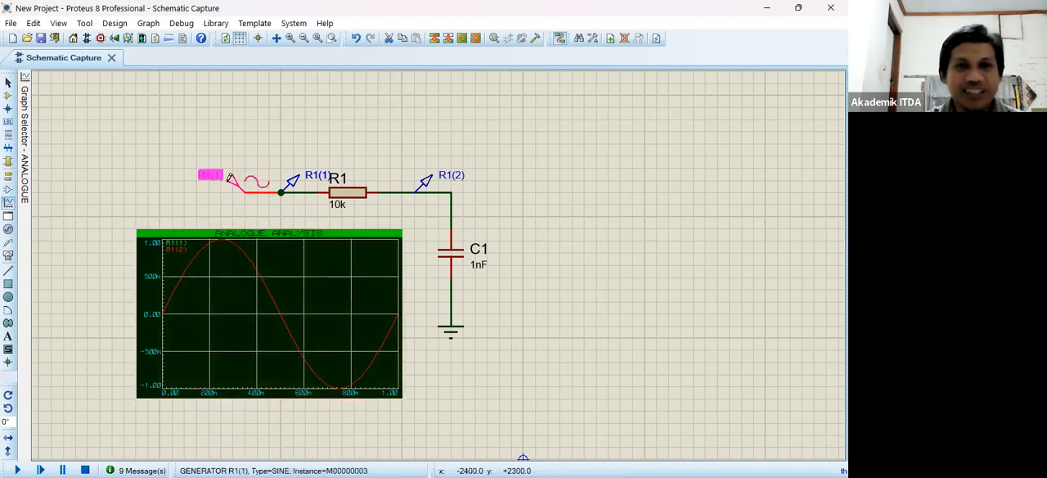
click(502, 204)
text(0)
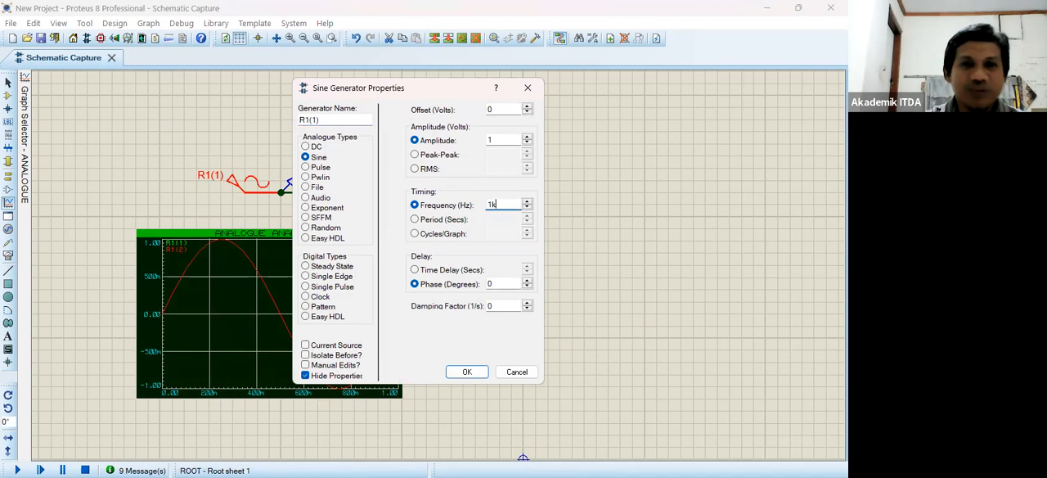
key(Return)
- Set the analogue graph's stop time to 1m and resimulate it
click(219, 303)
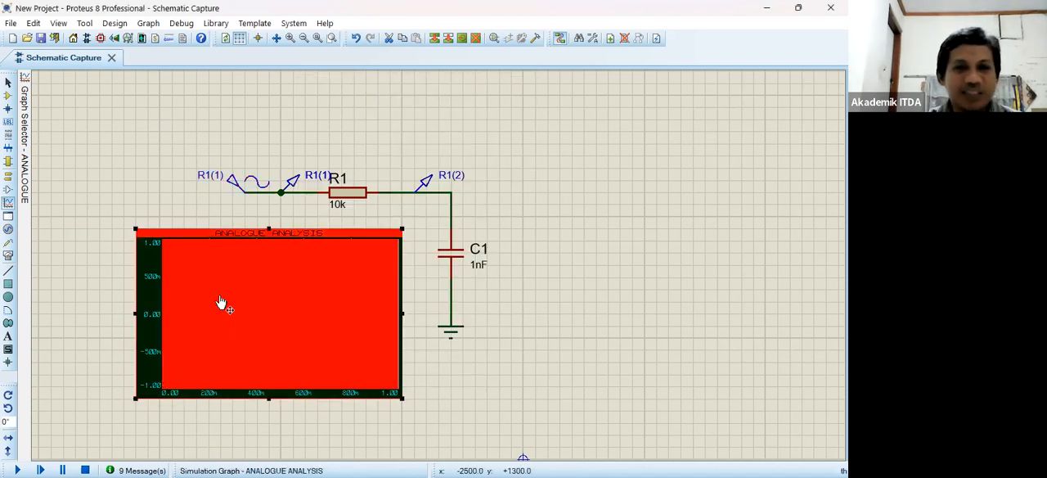
right_click(293, 321)
click(294, 338)
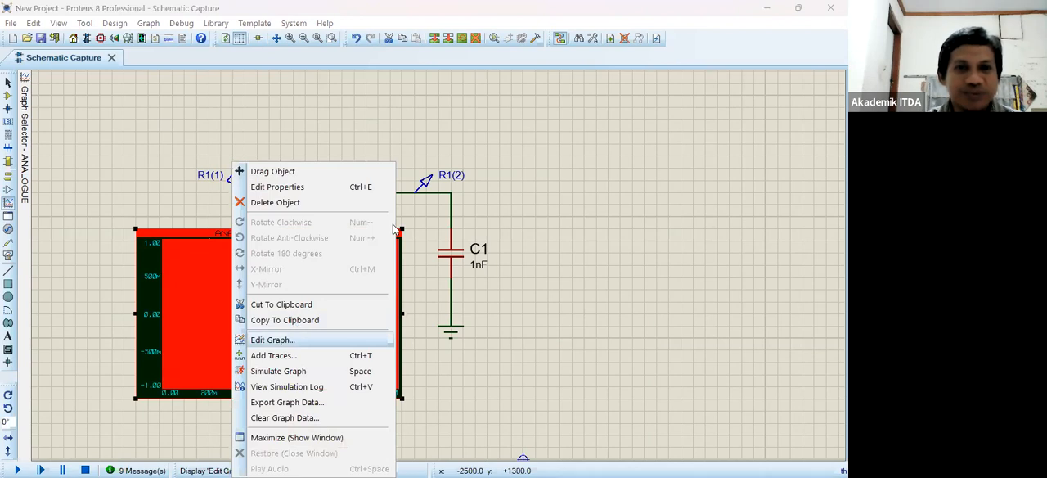
click(347, 199)
text(m)
key(Return)
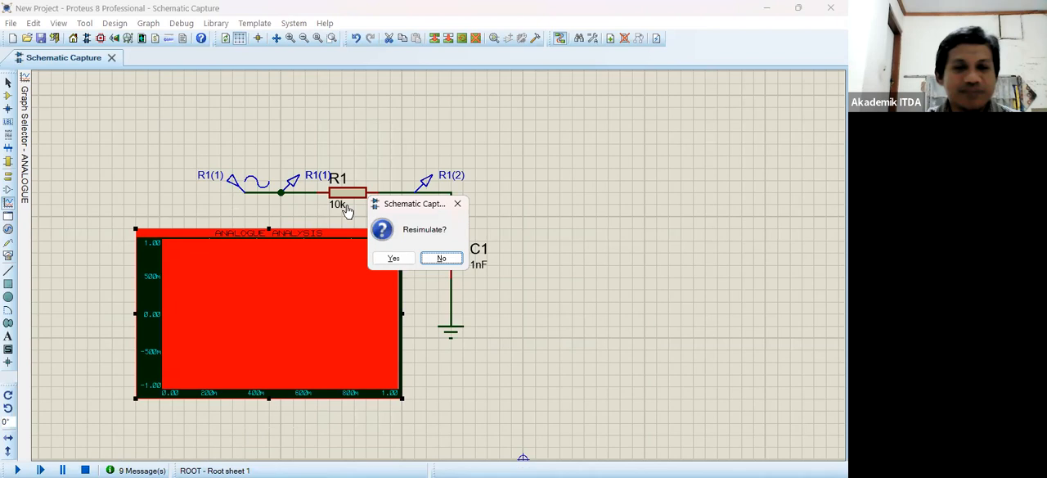
key(y)
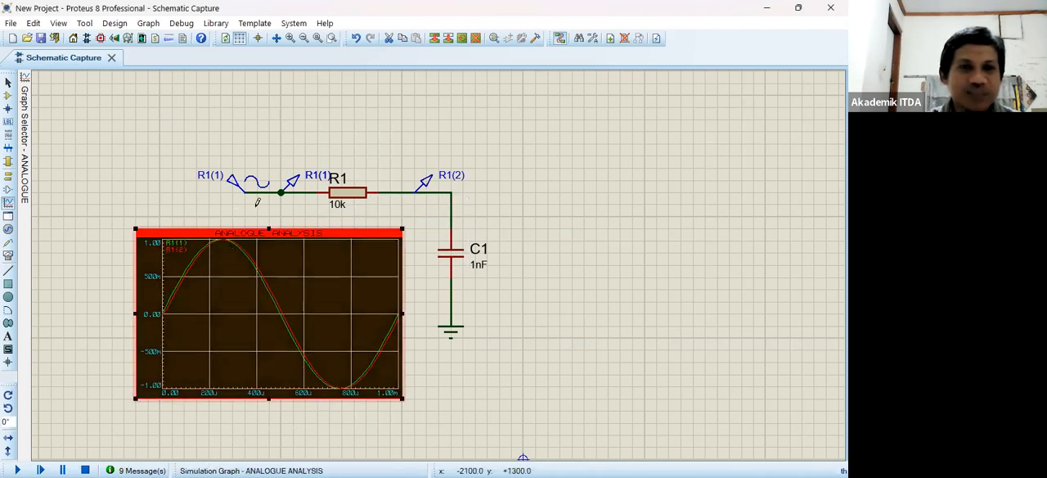
- Set the sine generator's frequency to 10k Hz and simulate the analogue graph again
click(252, 183)
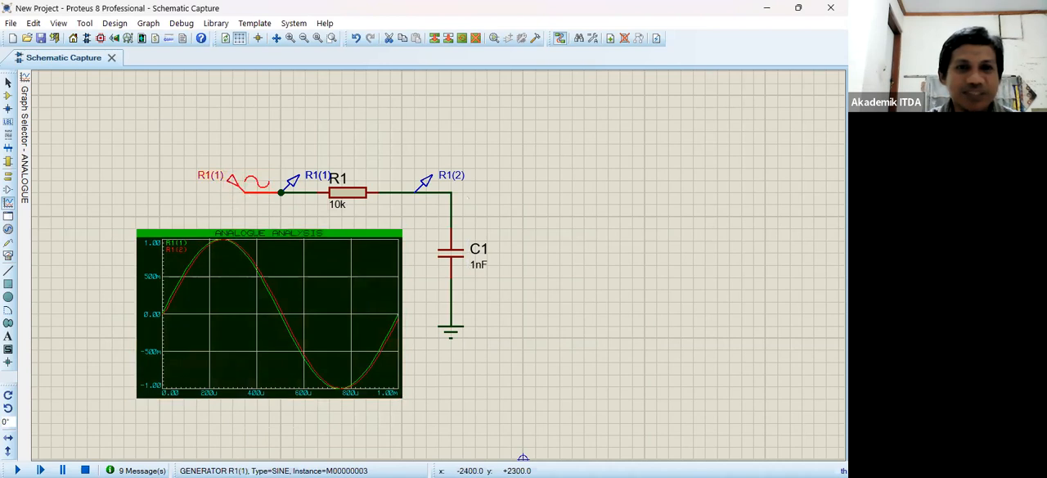
double_click(238, 178)
click(506, 206)
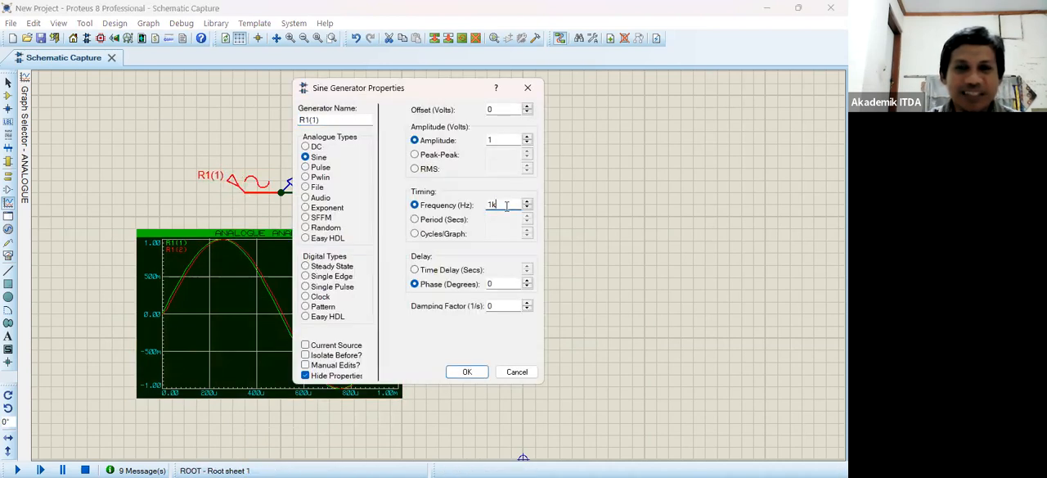
key(Return)
click(297, 296)
click(300, 297)
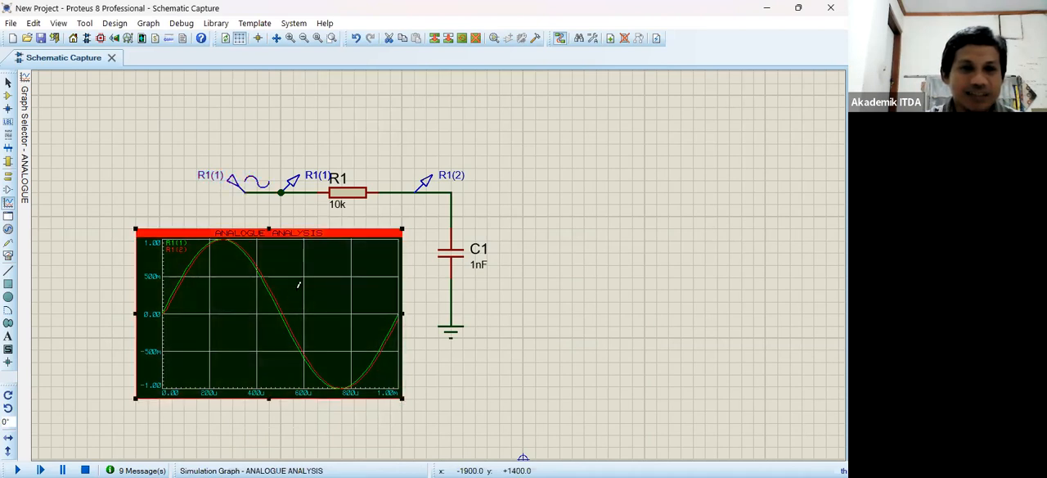
key(space)
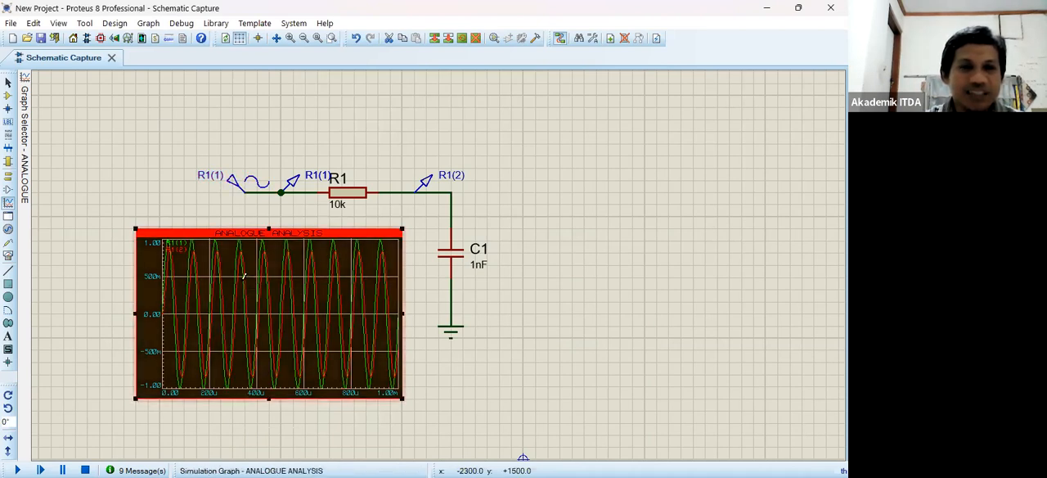
- Set the analogue graph's stop time to 100u and resimulate it
right_click(311, 326)
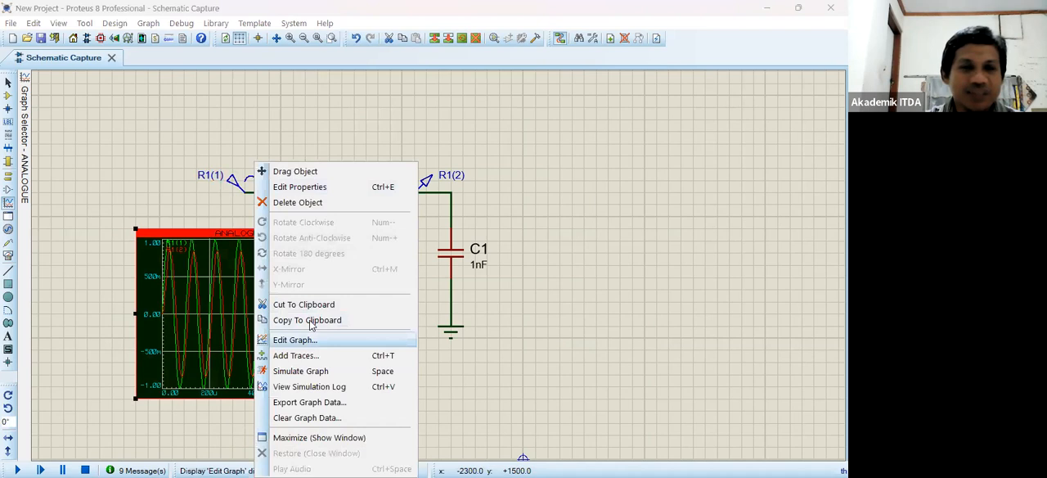
key(Return)
click(341, 200)
key(BackSpace)
text(00u)
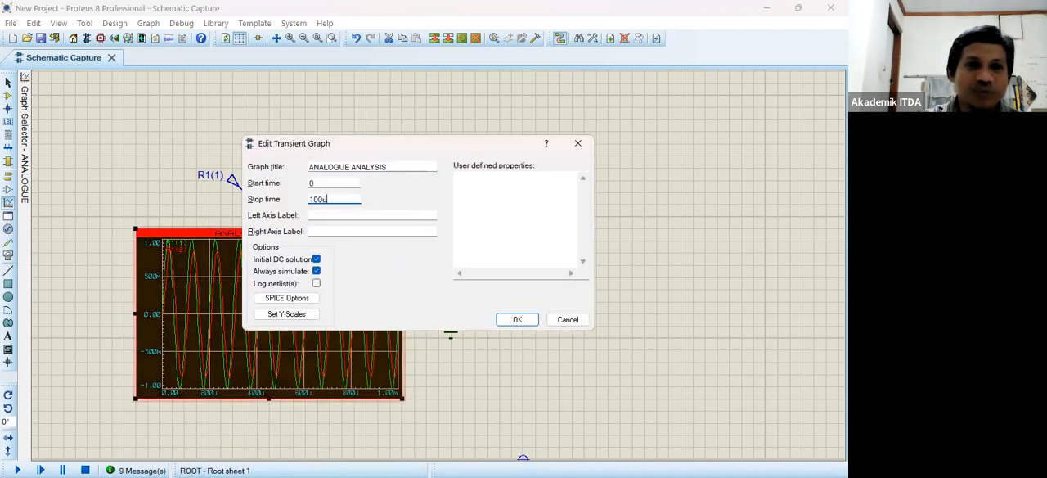
key(Return)
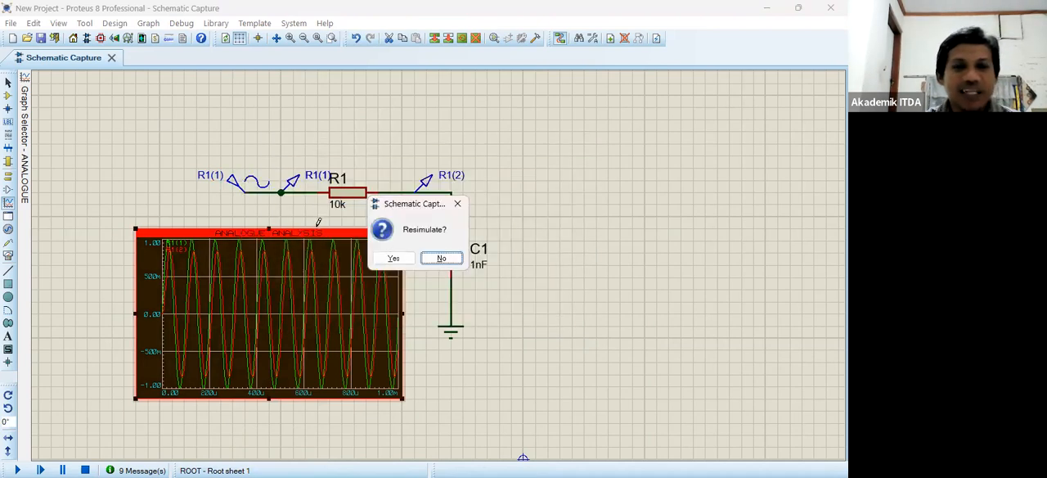
key(Return)
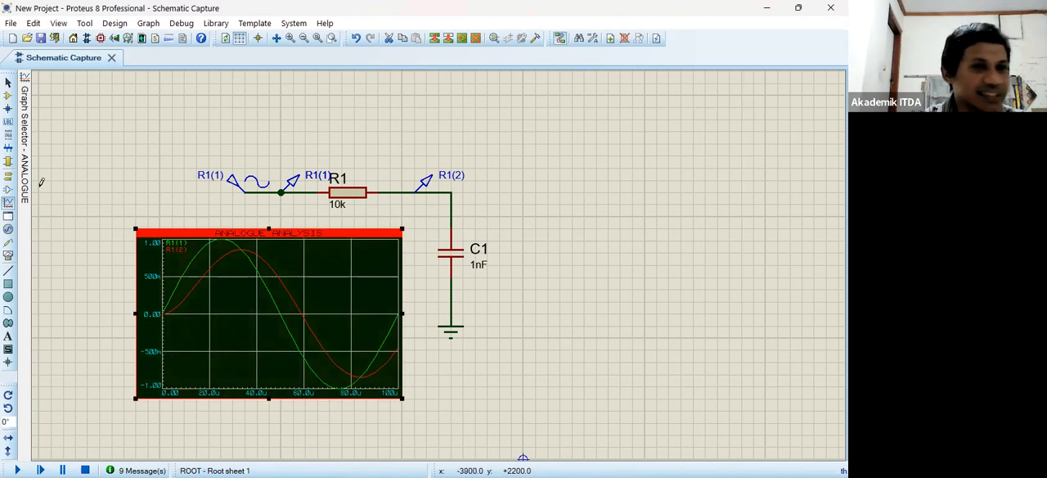
- Draw a FREQUENCY graph to the right of C1 and add the R1(2) voltage probe to it as a gain trace
click(9, 203)
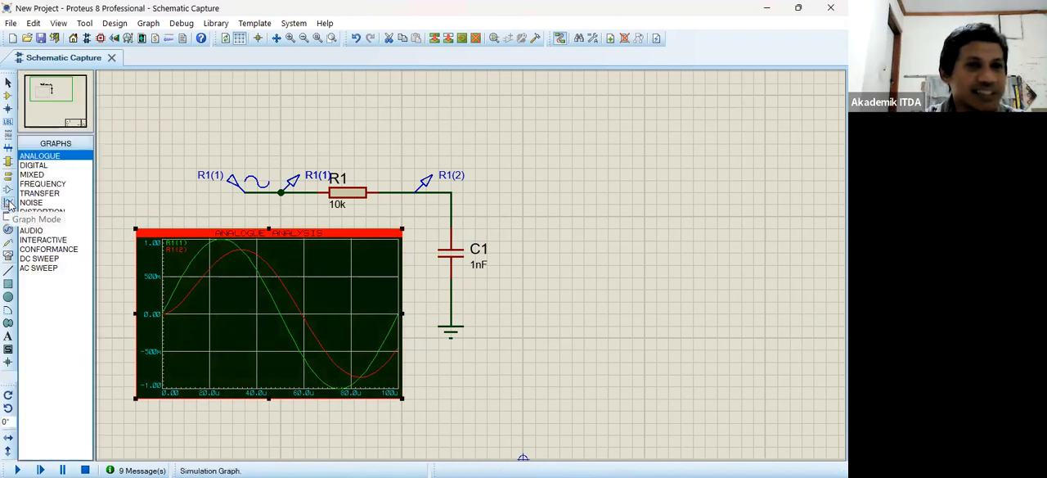
click(47, 184)
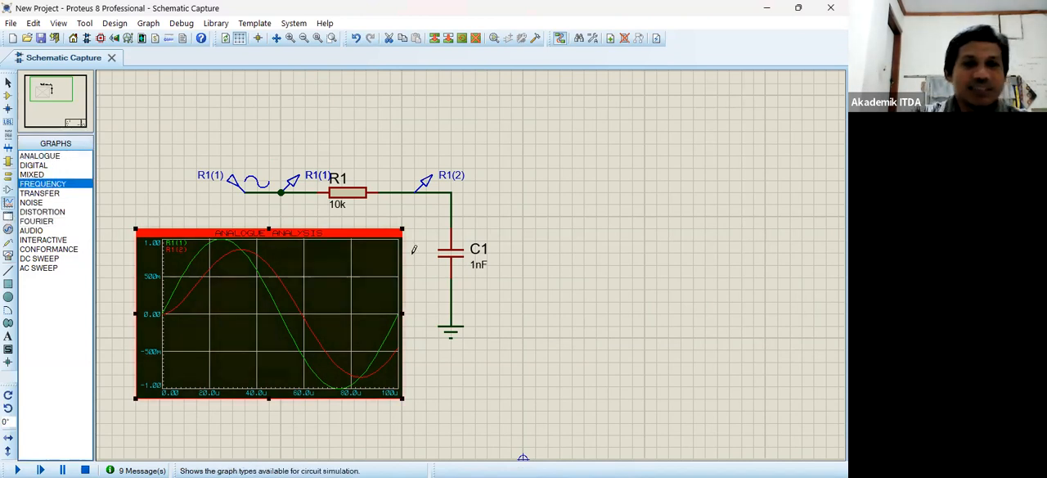
click(526, 224)
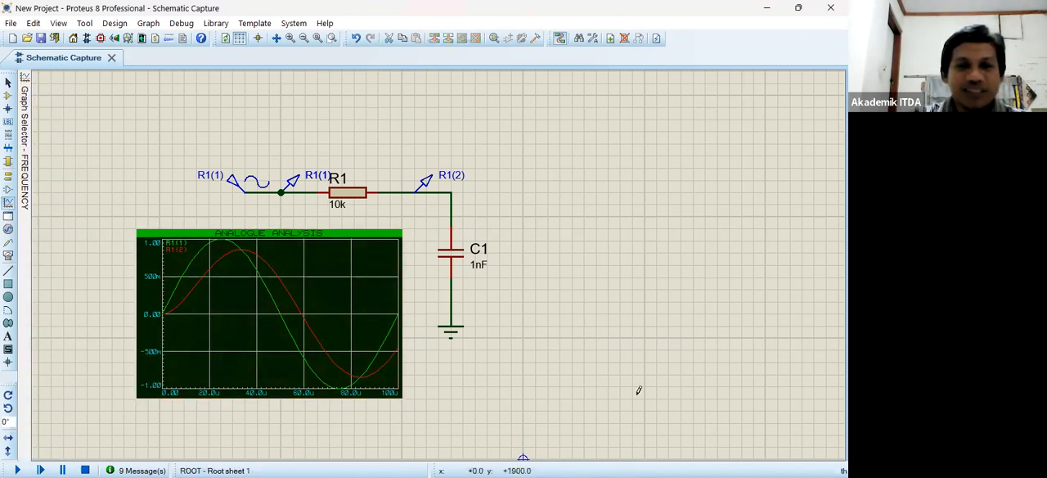
drag(527, 224, 778, 395)
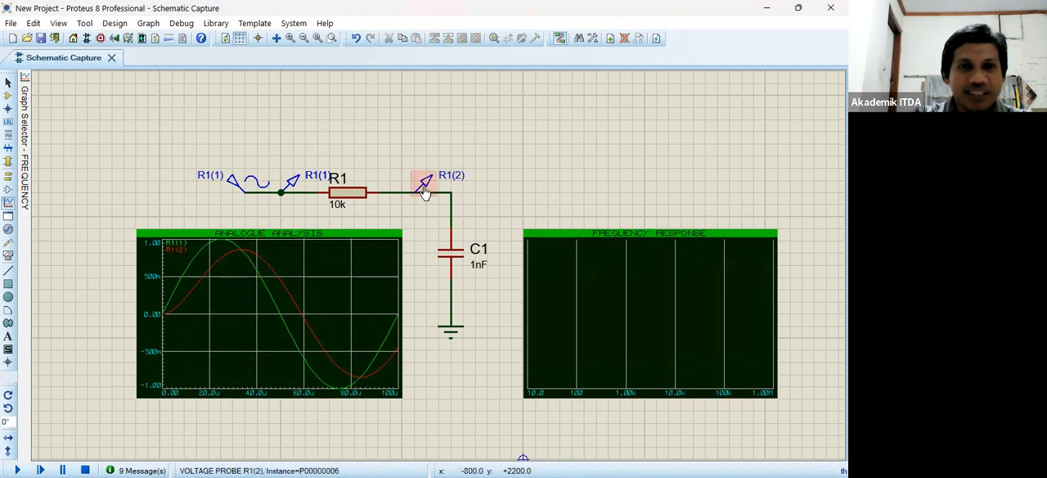
mouse_move(423, 192)
mouse_down()
mouse_move(556, 268)
mouse_move(543, 250)
mouse_move(551, 277)
mouse_up()
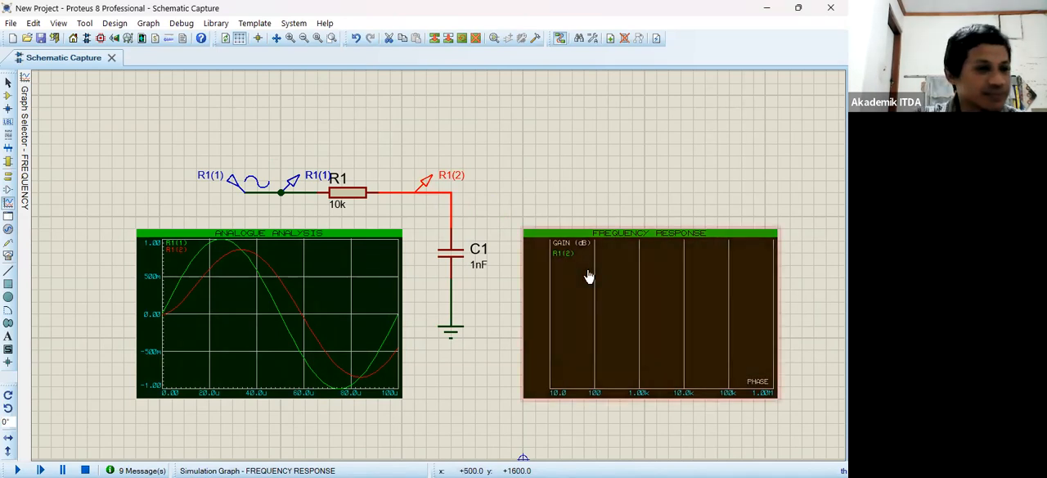
- Set the frequency graph's reference to the R1(1) generator, keeping the other graph settings
click(589, 276)
click(591, 277)
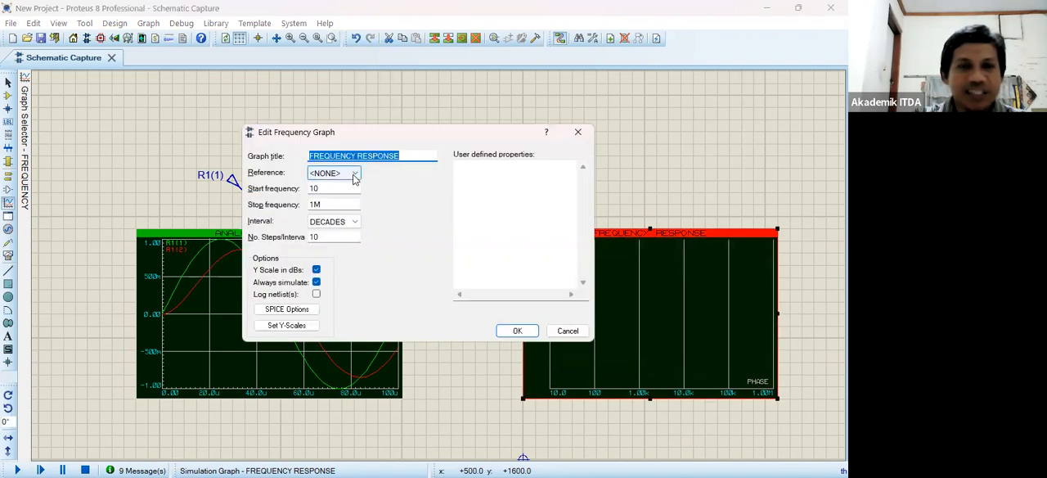
click(353, 178)
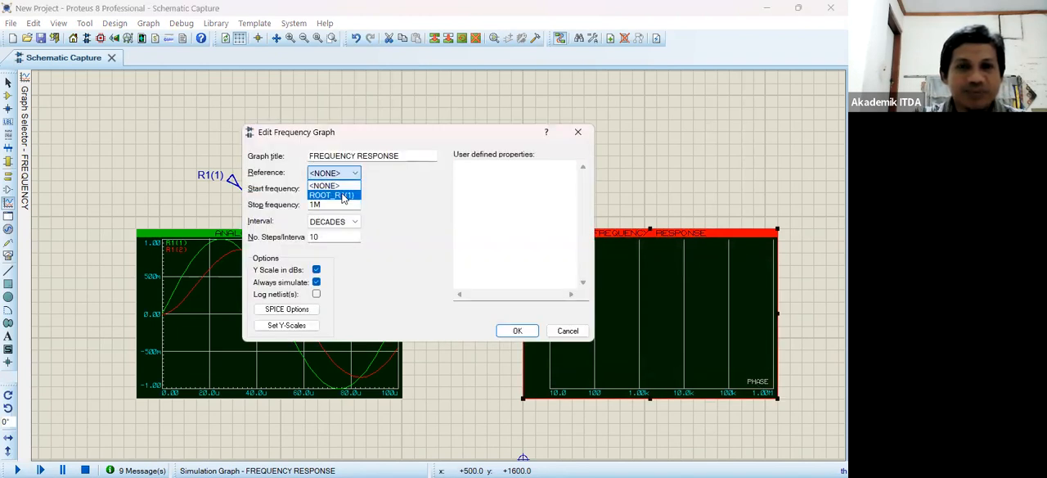
click(343, 196)
click(520, 330)
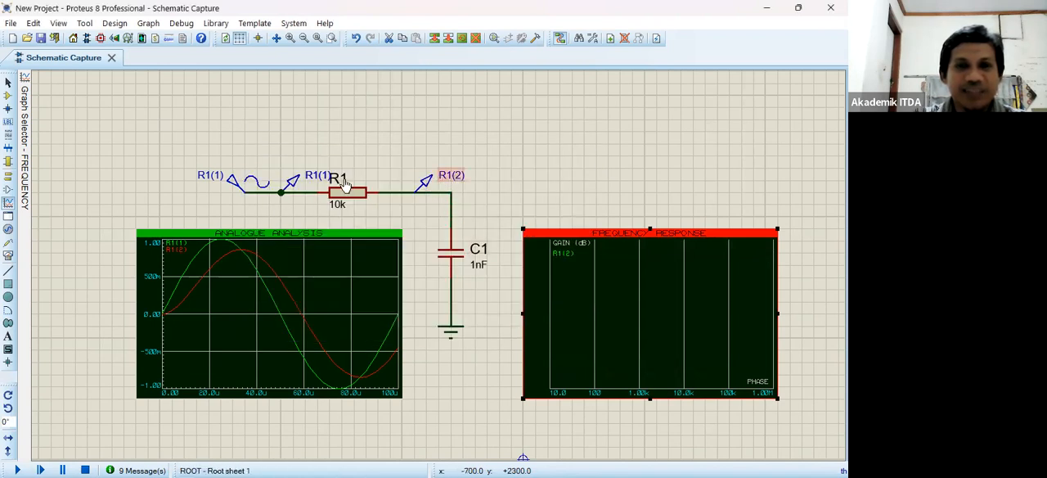
double_click(630, 300)
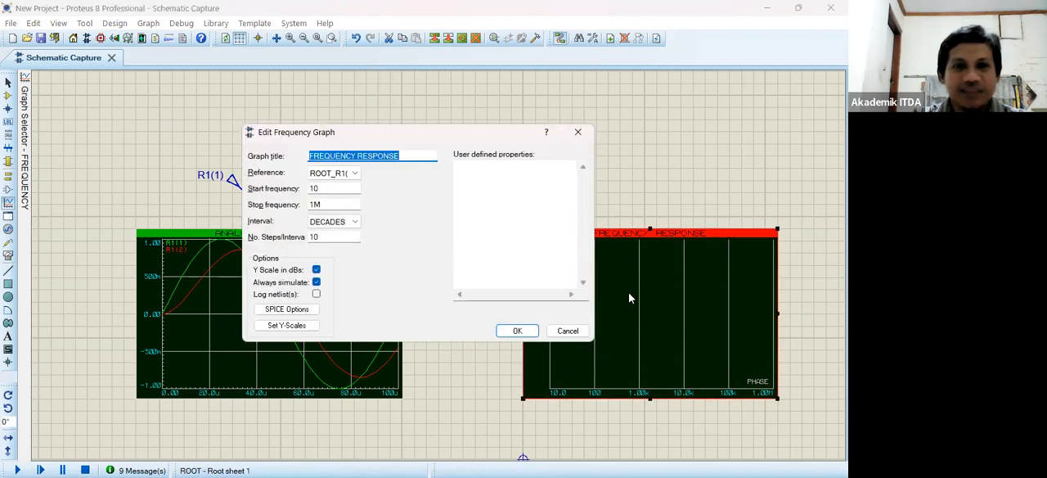
key(Escape)
- Simulate the frequency response graph and maximize it in its own window
right_click(672, 374)
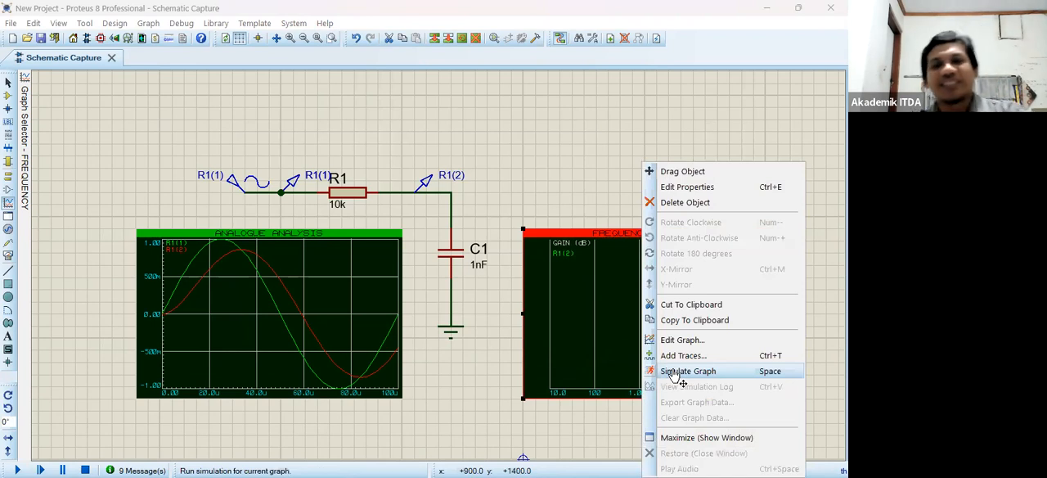
click(687, 371)
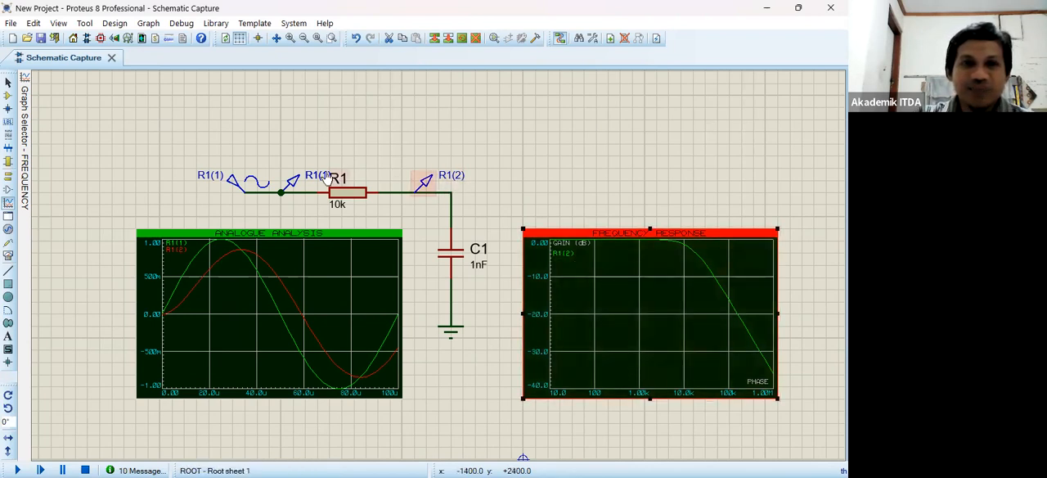
double_click(606, 300)
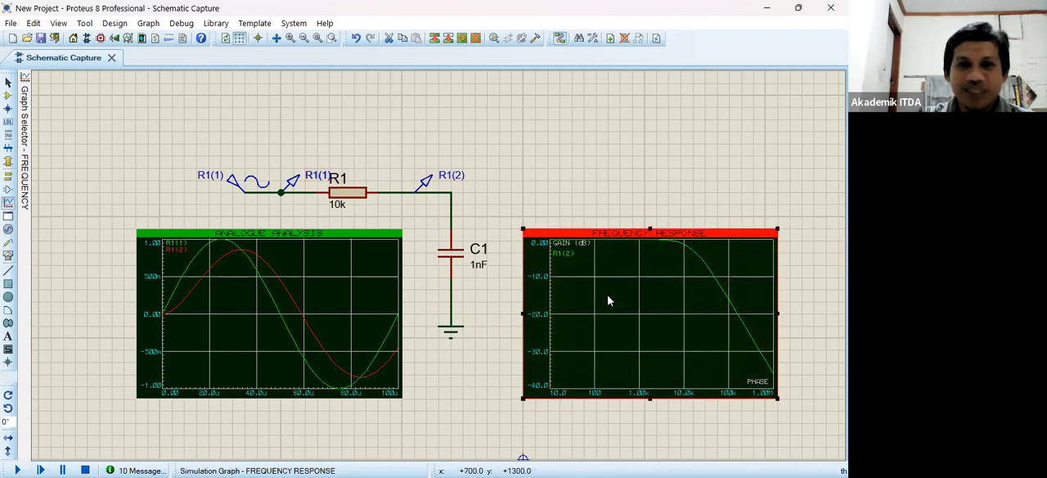
key(Escape)
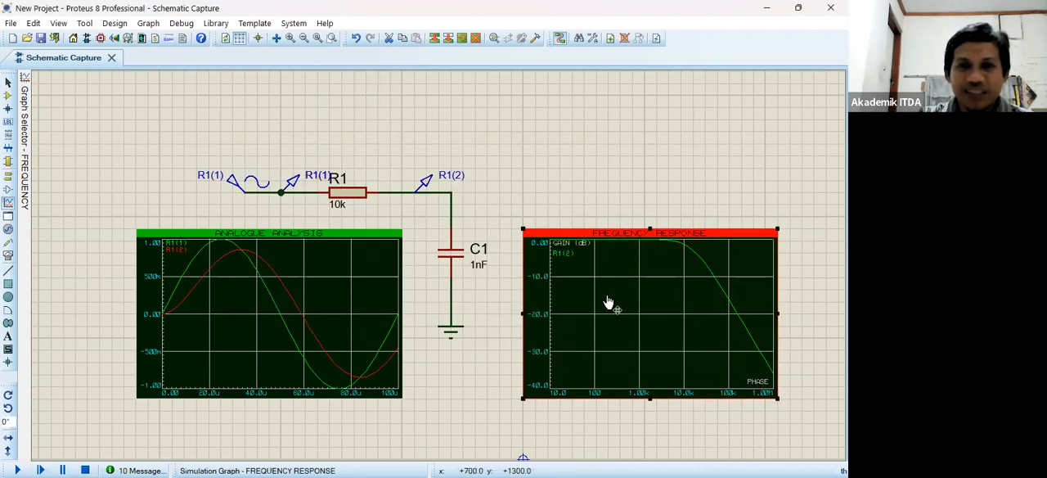
right_click(649, 429)
click(662, 437)
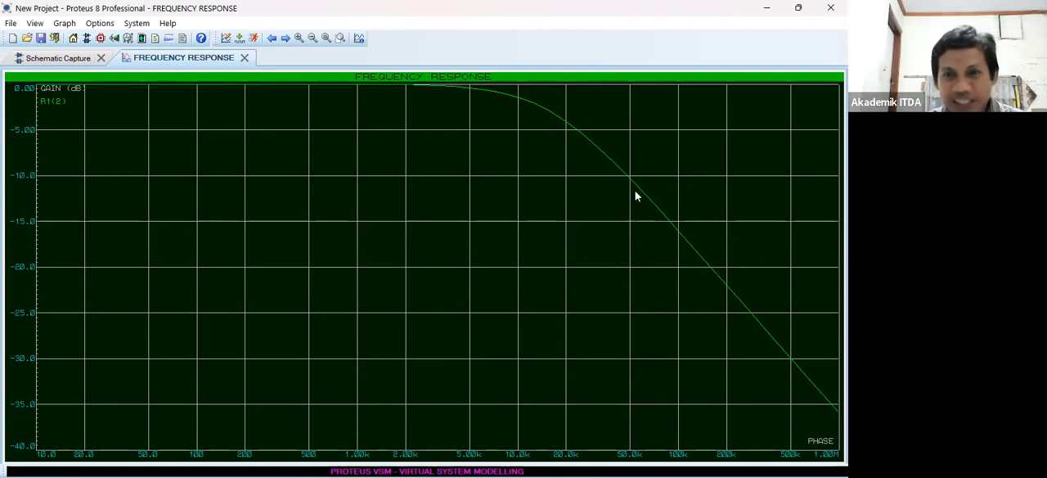
- Place the measuring cursor on the frequency response curve at about 100 kHz to read the gain of R1(2)
click(678, 230)
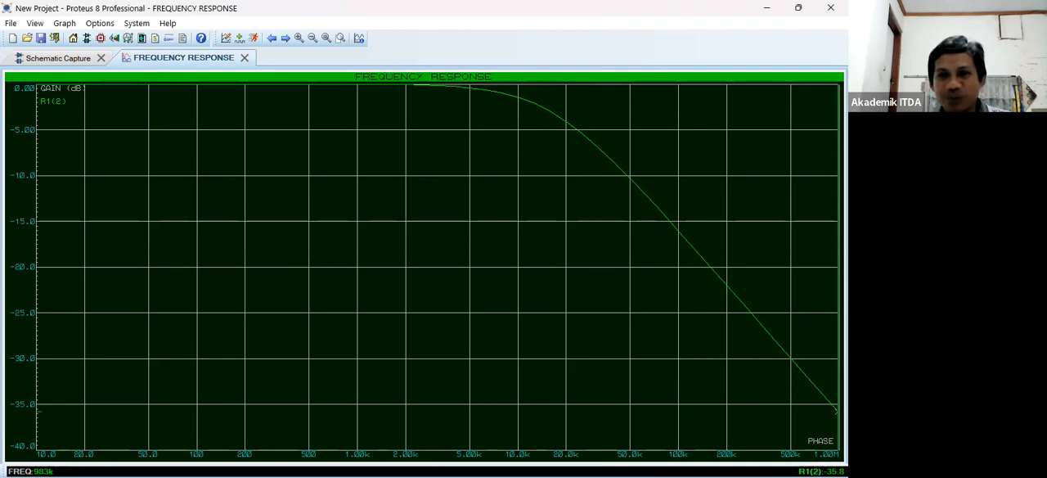
click(677, 233)
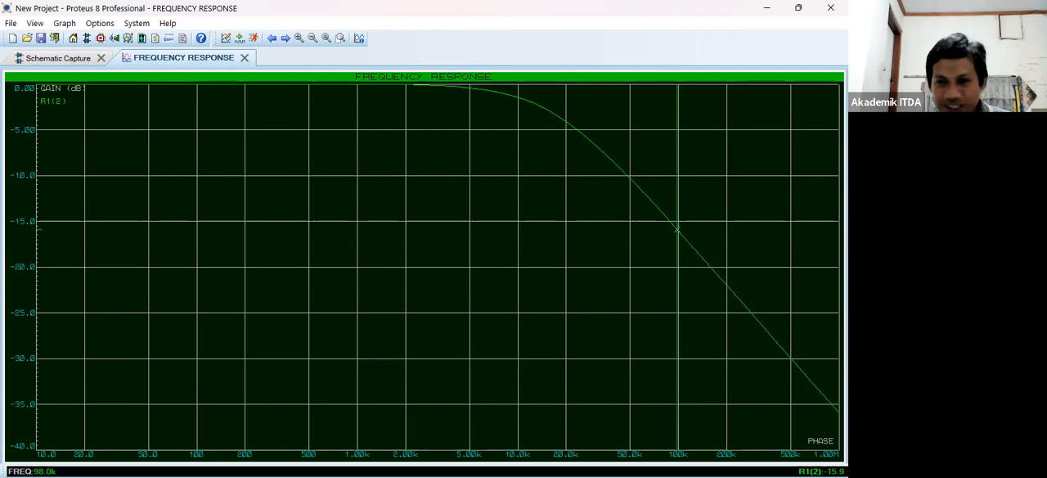
click(678, 232)
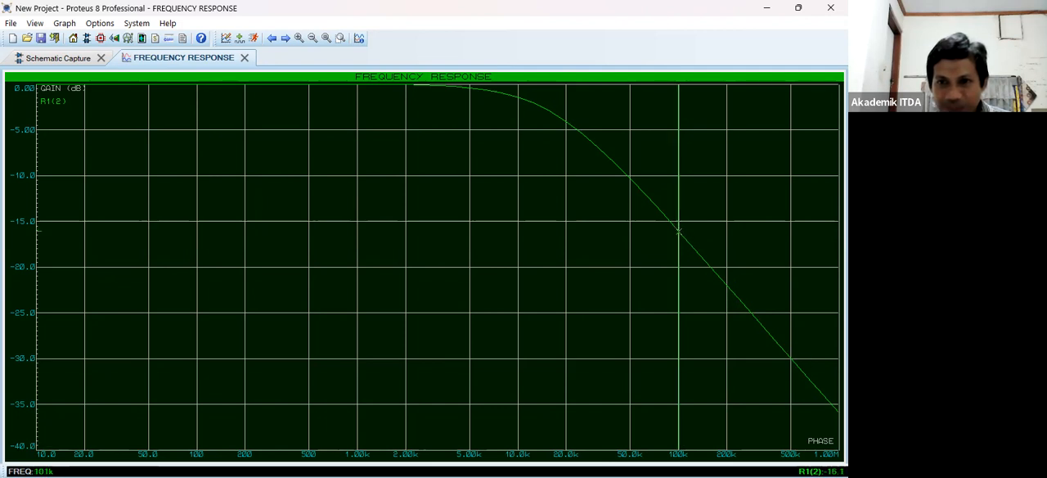
click(842, 237)
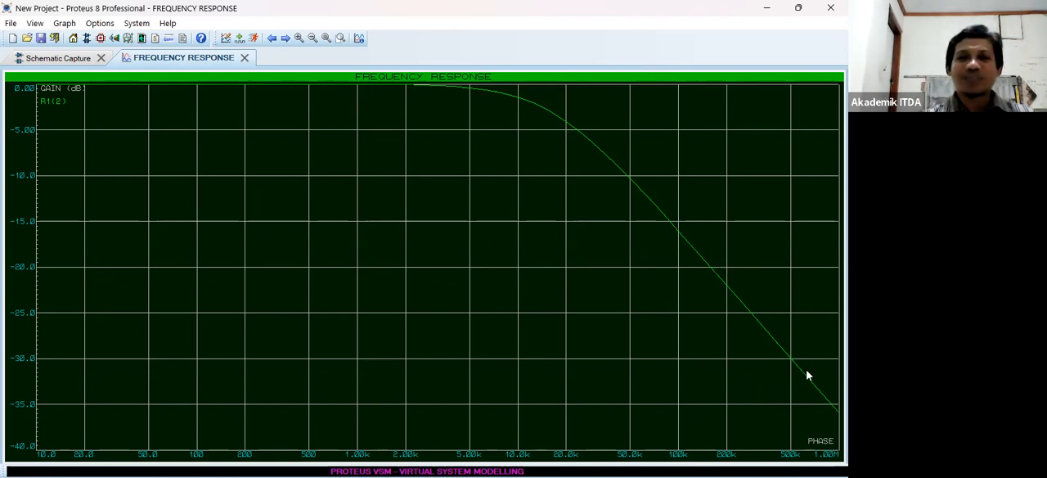
click(678, 234)
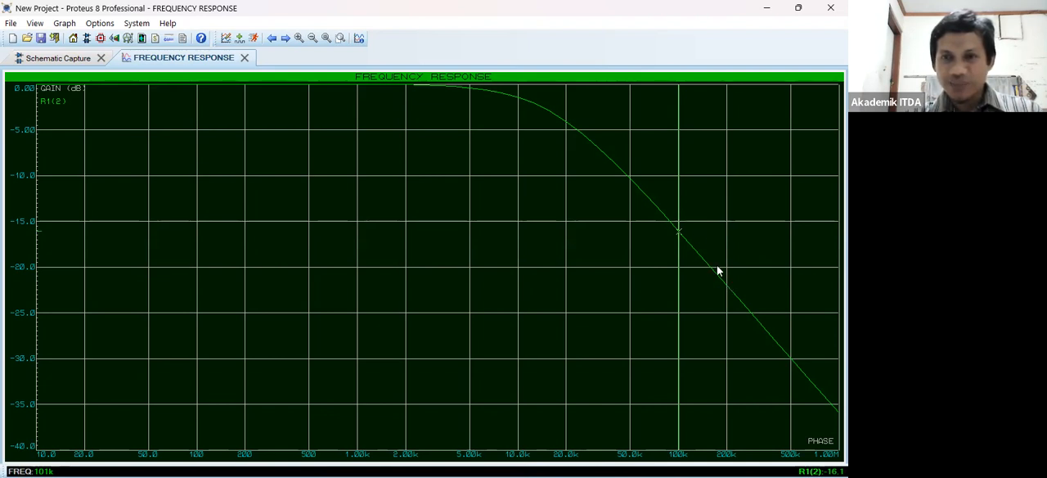
- Move the measuring cursor on the frequency response curve to about 200 kHz to read the gain of R1(2)
click(728, 291)
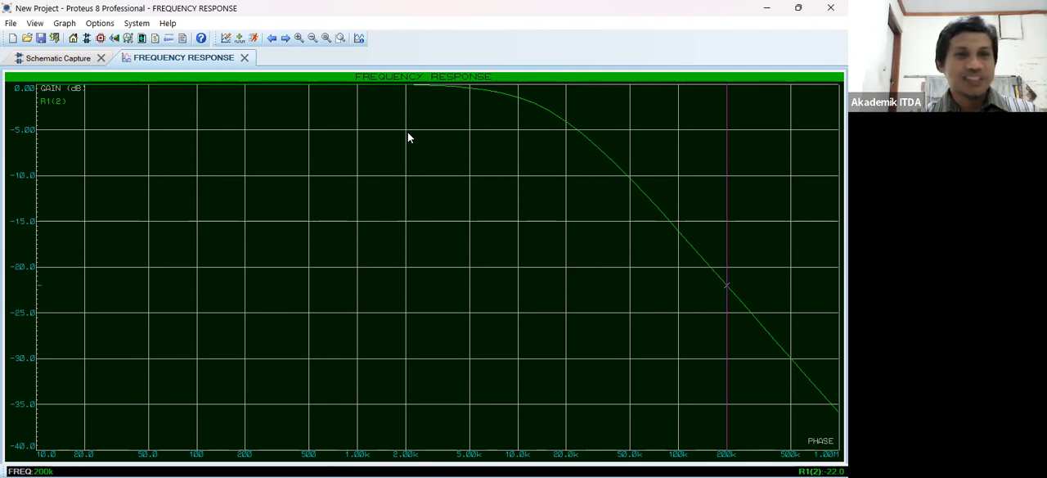
- Set the frequency response graph's start frequency to 100 and apply the change
right_click(319, 203)
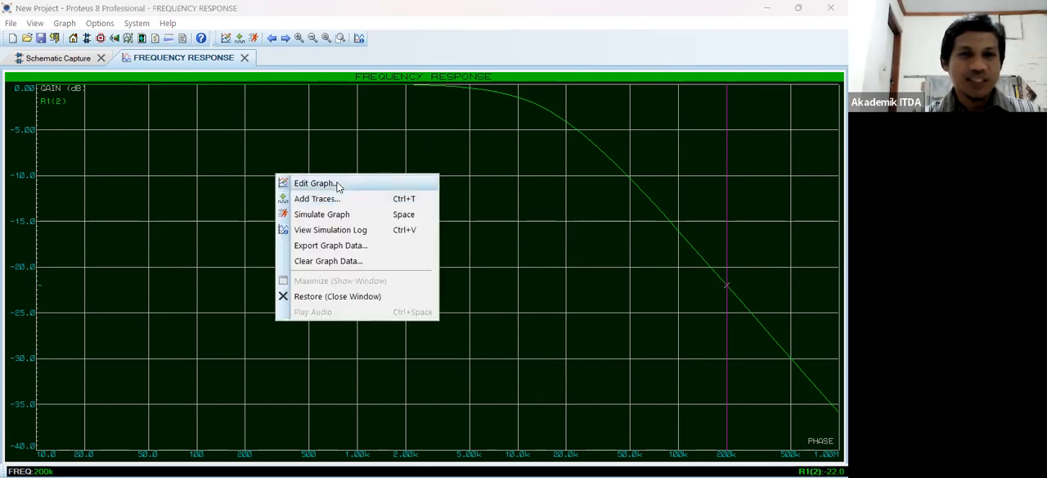
click(315, 183)
click(329, 187)
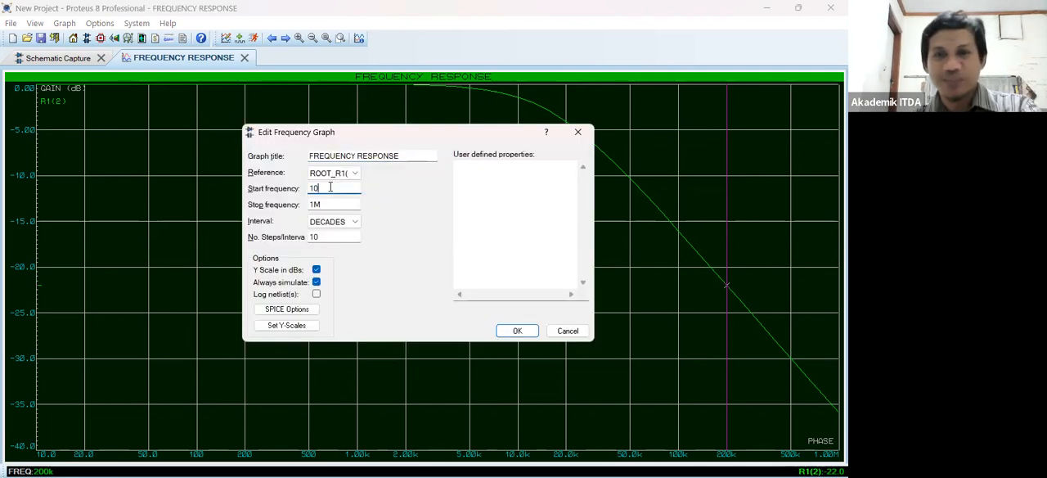
text(0)
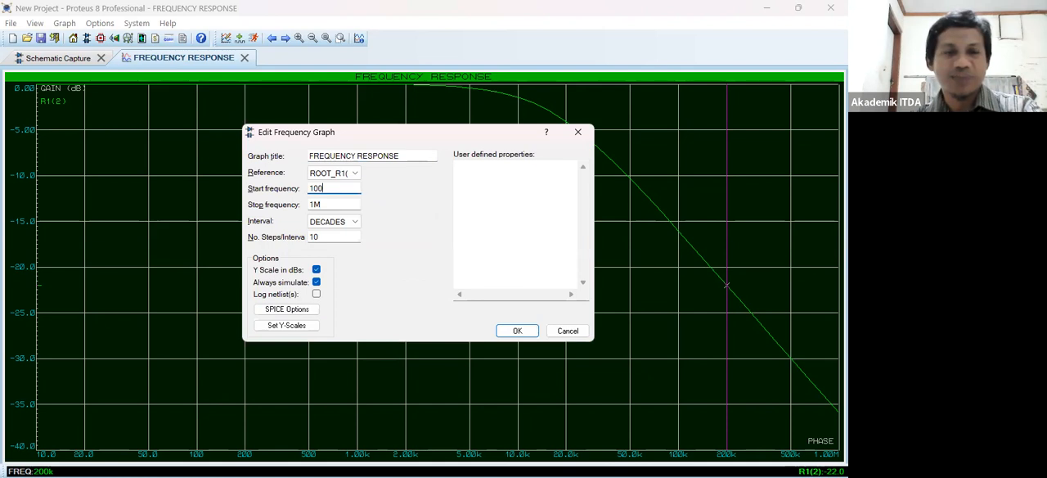
click(513, 332)
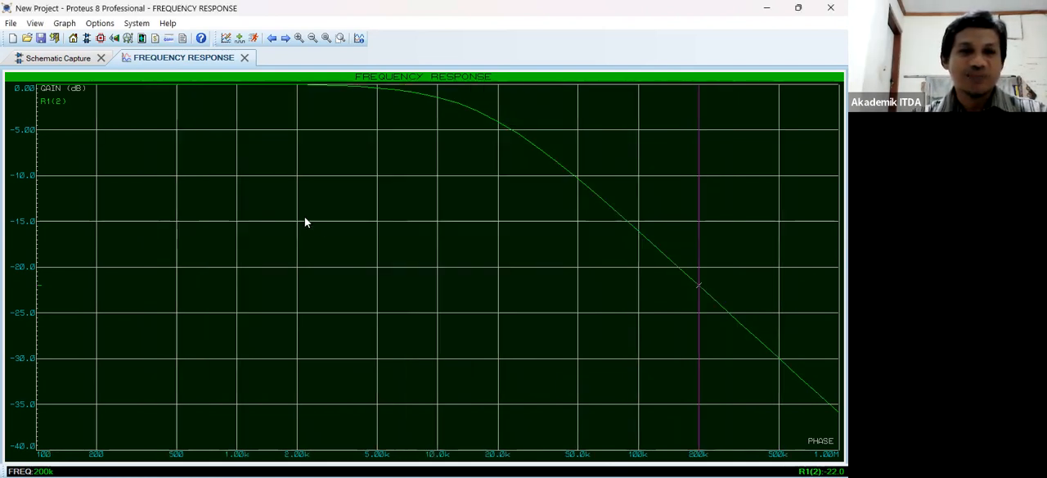
right_click(319, 213)
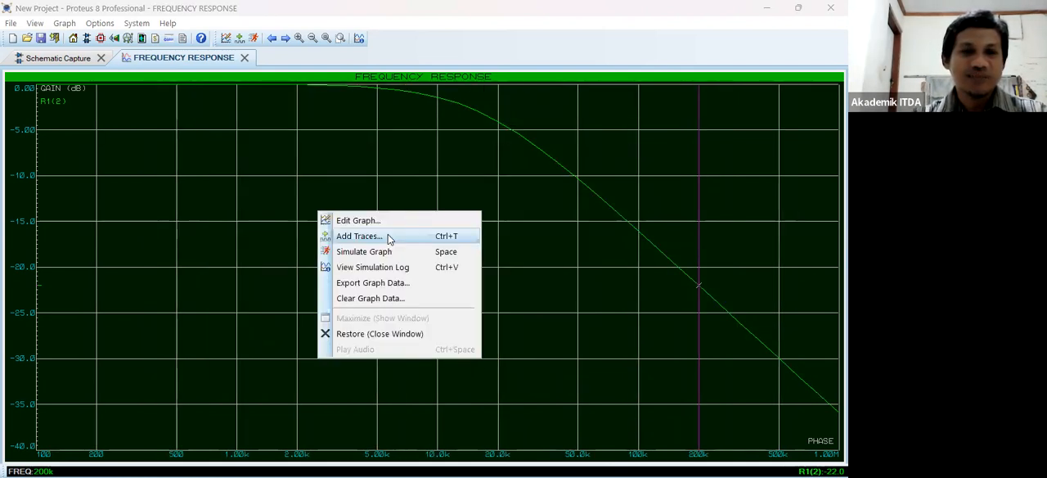
click(389, 237)
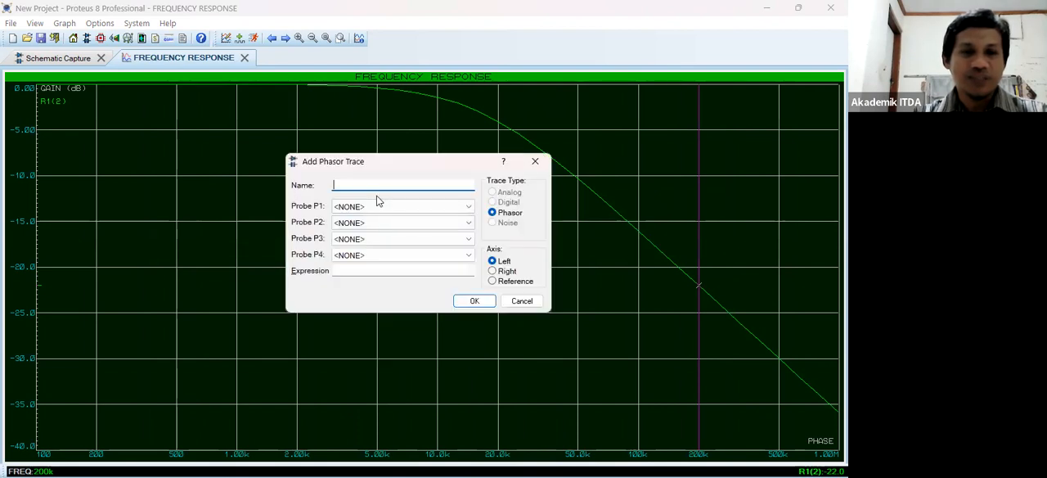
key(Escape)
- Set the frequency response graph's start frequency to 1k and apply the change
right_click(428, 210)
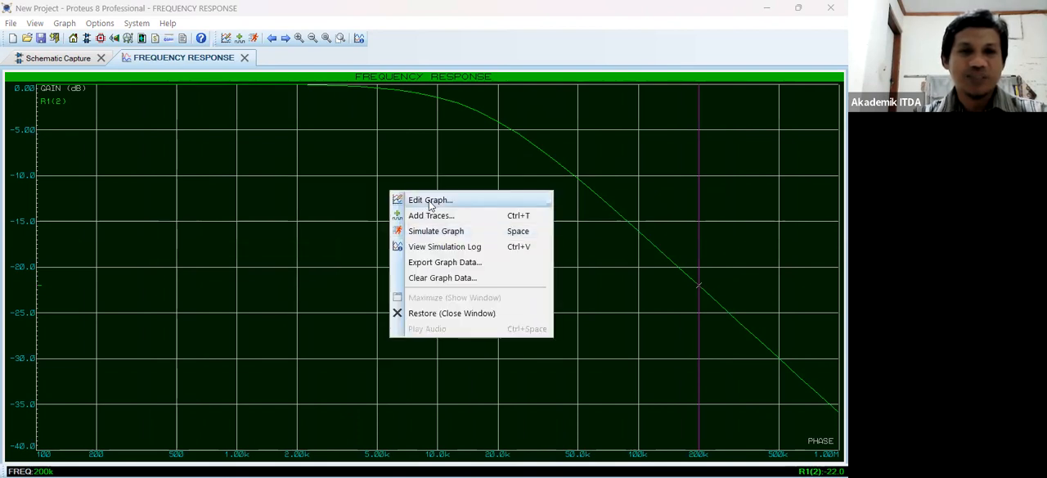
click(396, 196)
click(340, 187)
key(BackSpace)
key(BackSpace)
text(k)
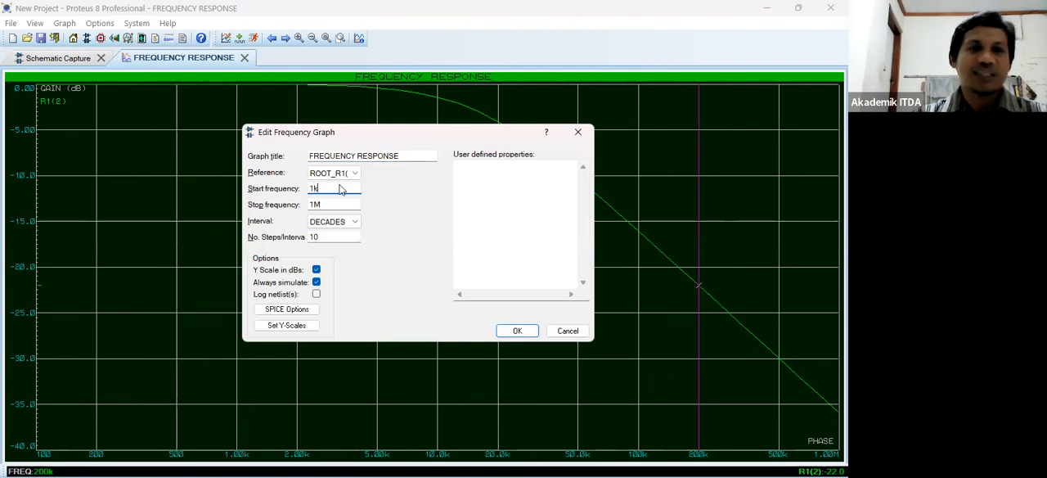
key(Return)
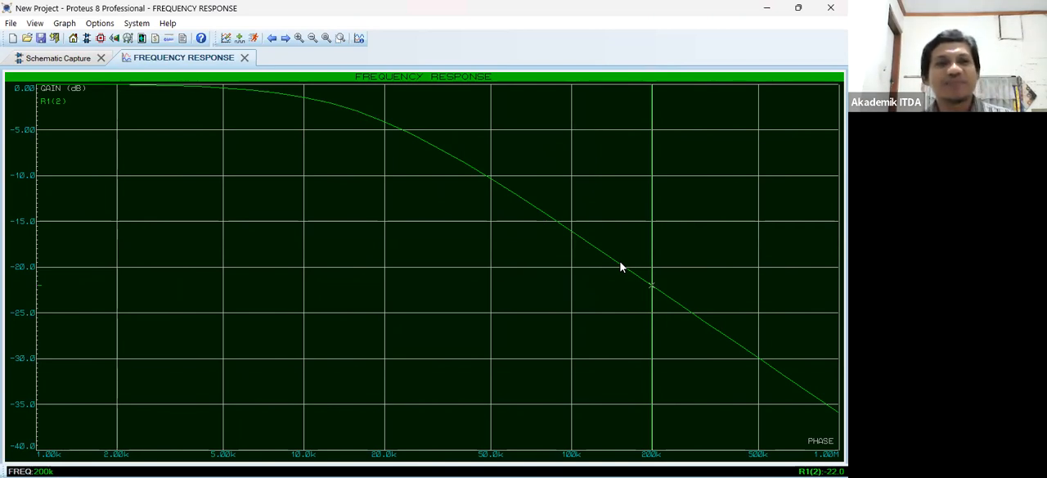
- Restore the maximized frequency response graph to return to the schematic
right_click(462, 285)
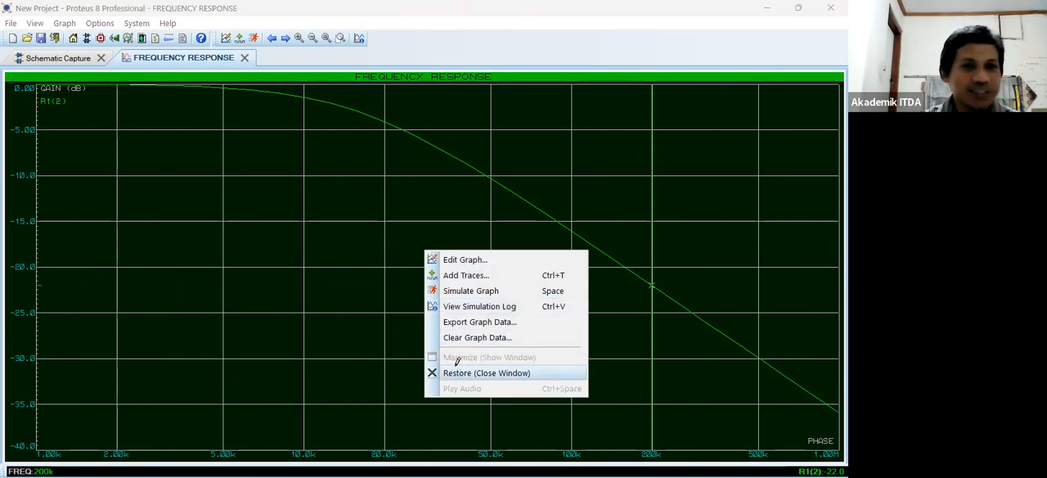
click(457, 365)
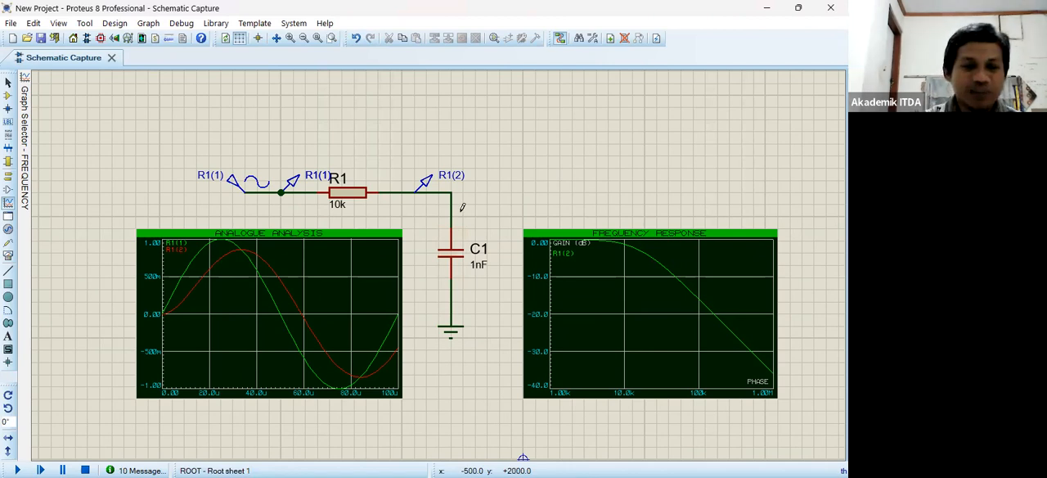
- Draw an AC SWEEP graph directly above the frequency response graph, matching its width
key(F5)
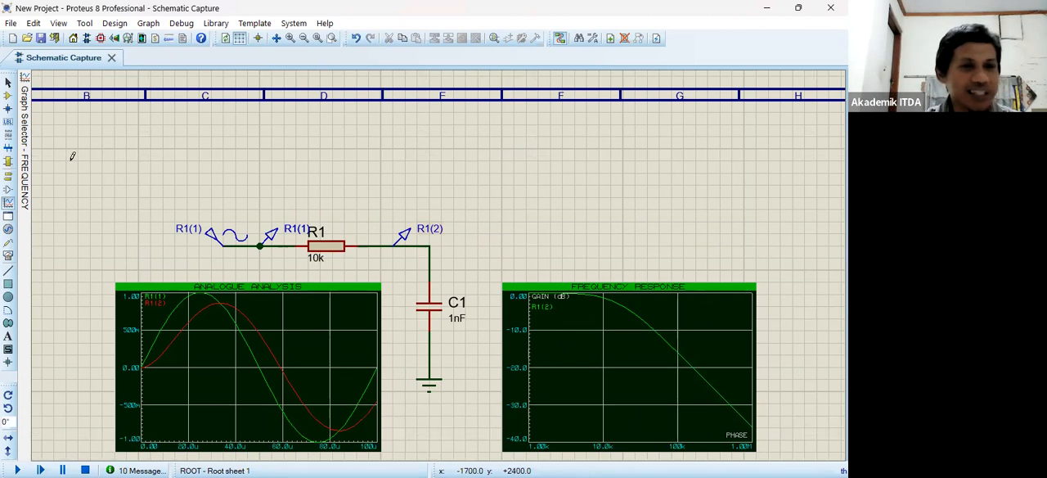
click(9, 204)
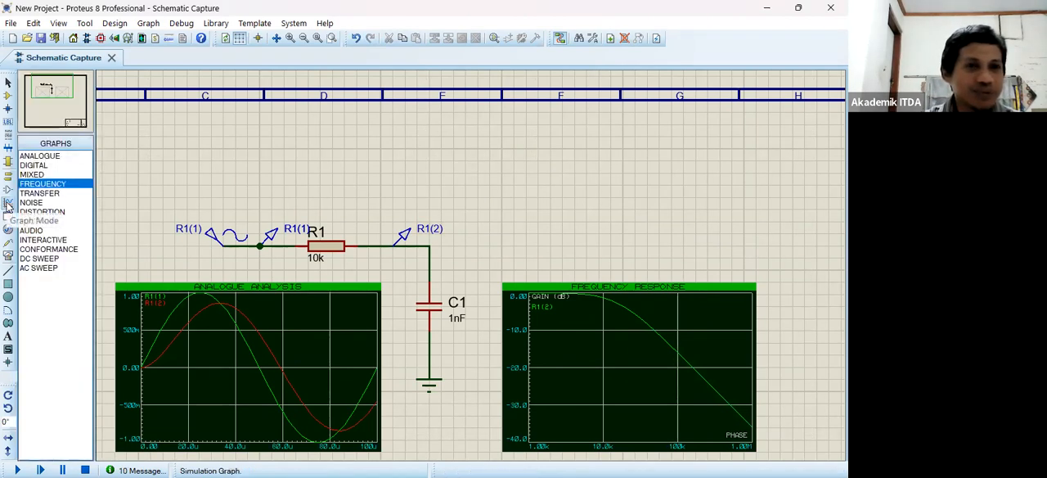
click(53, 270)
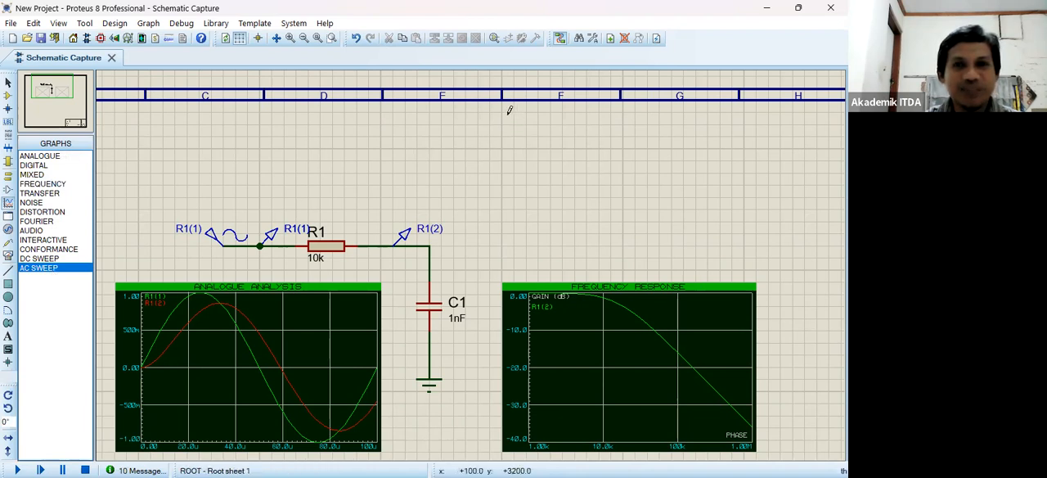
drag(509, 122, 756, 266)
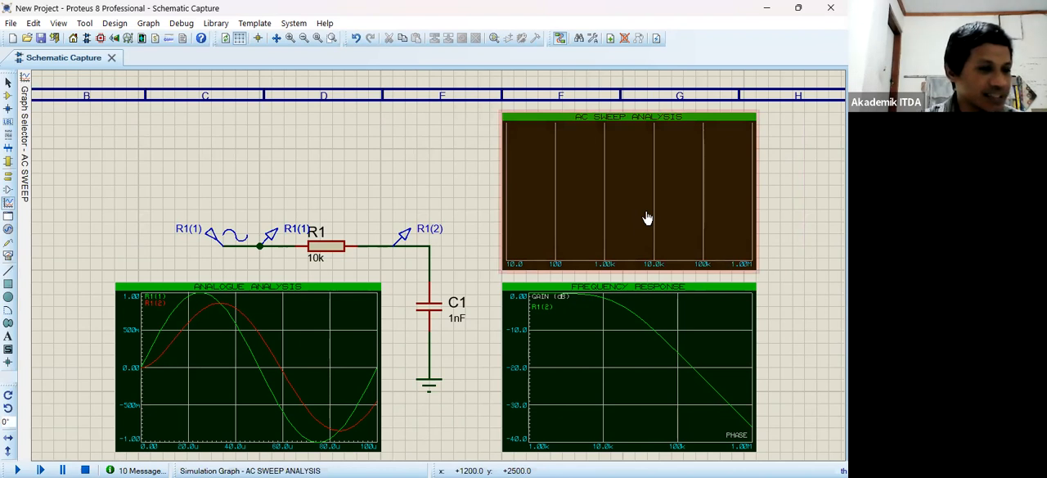
- Add the R1(2) voltage probe to the AC sweep graph as a gain trace
click(88, 174)
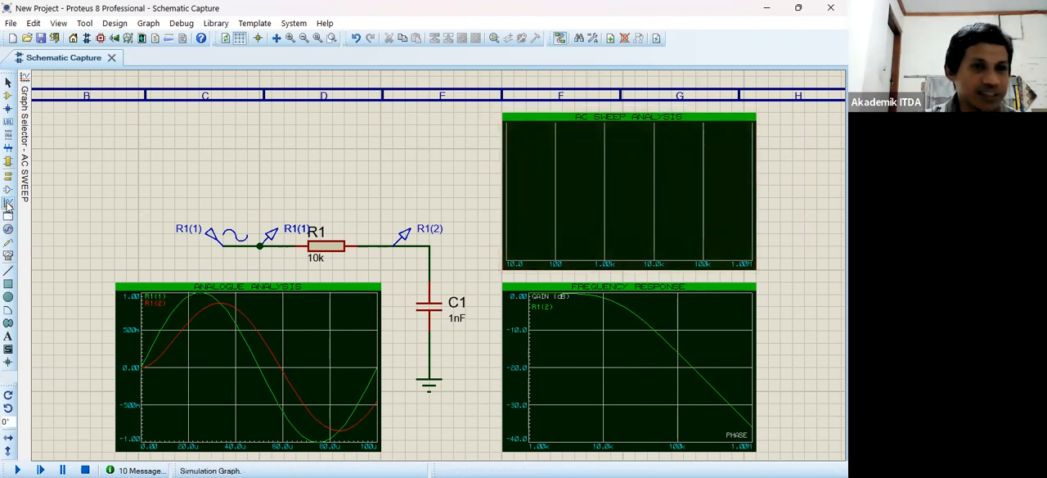
click(26, 197)
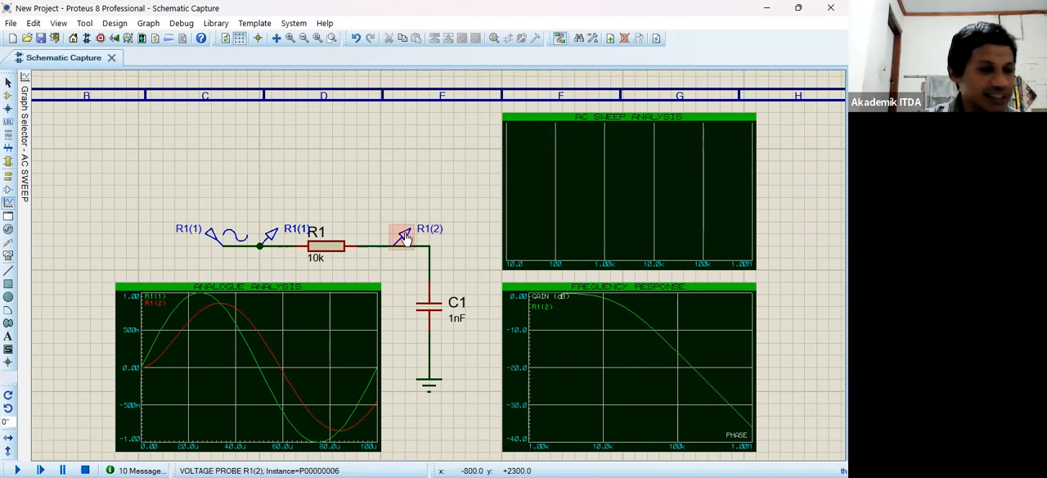
click(405, 237)
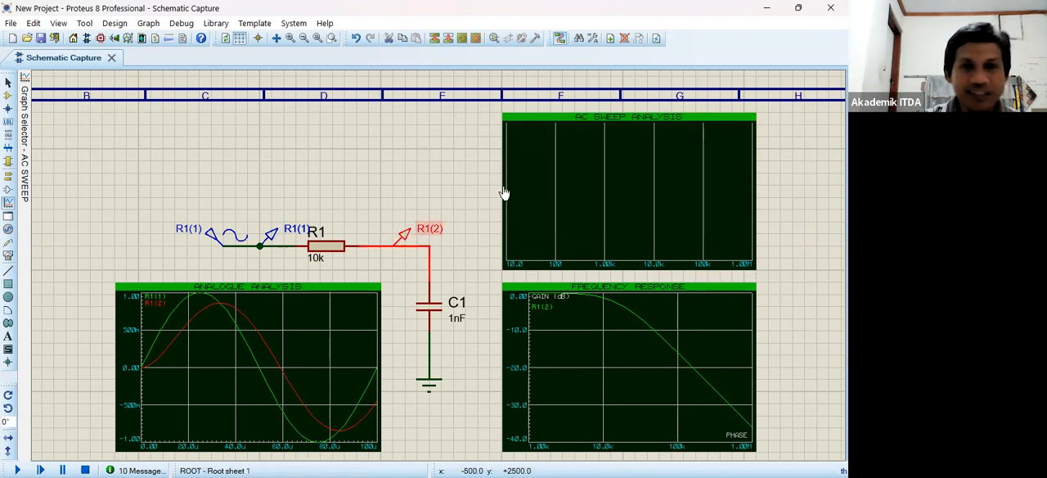
drag(412, 230, 523, 145)
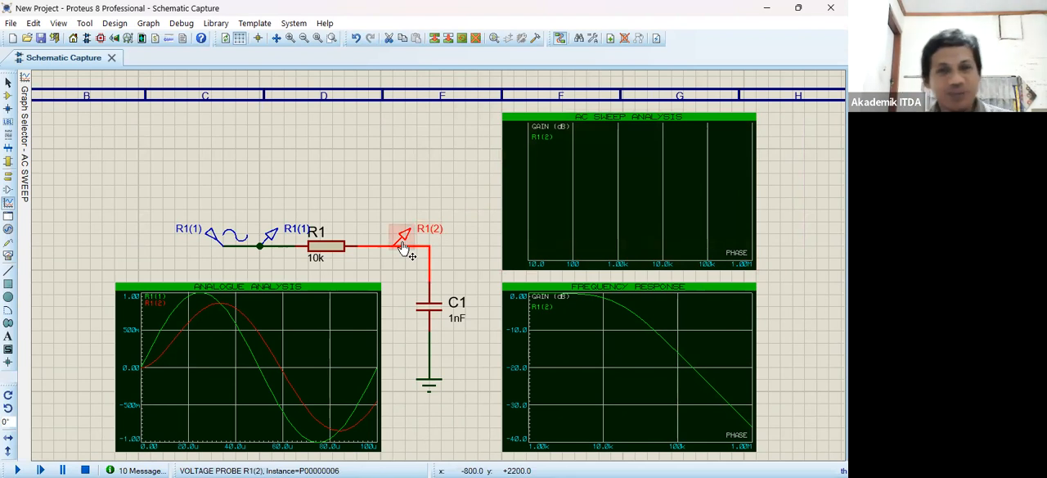
- Check the sweep variable name in the AC sweep graph's settings and leave them unchanged
click(598, 166)
click(598, 165)
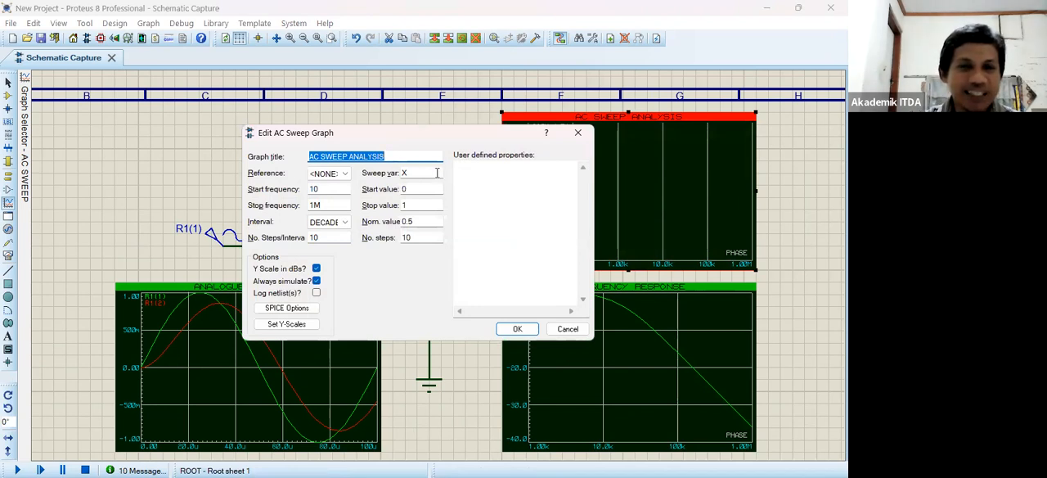
key(Escape)
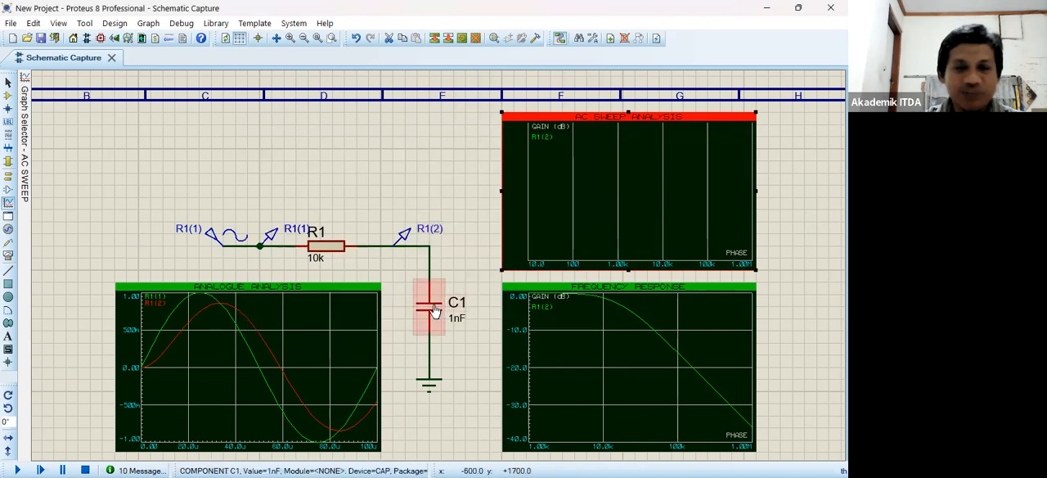
- Set the capacitance of C1 to the sweep variable X
double_click(434, 312)
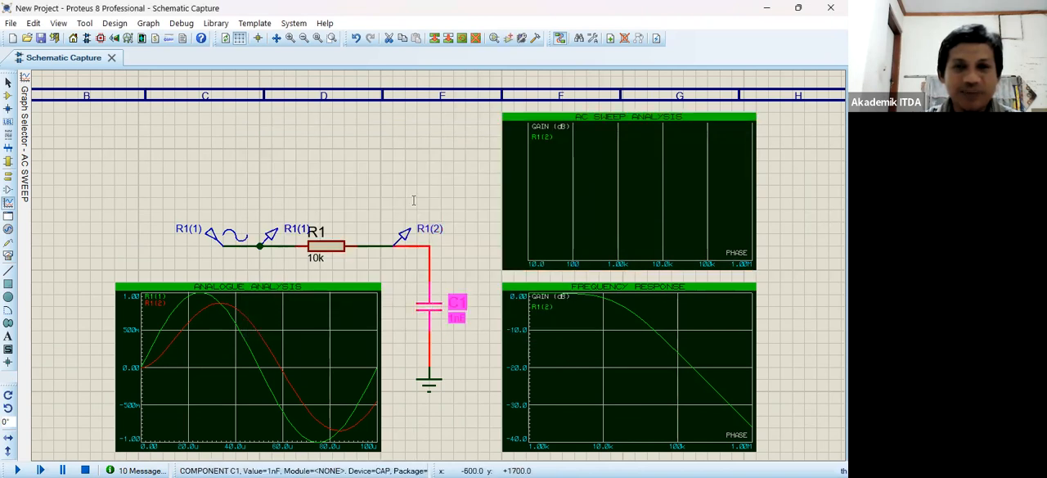
key(Tab)
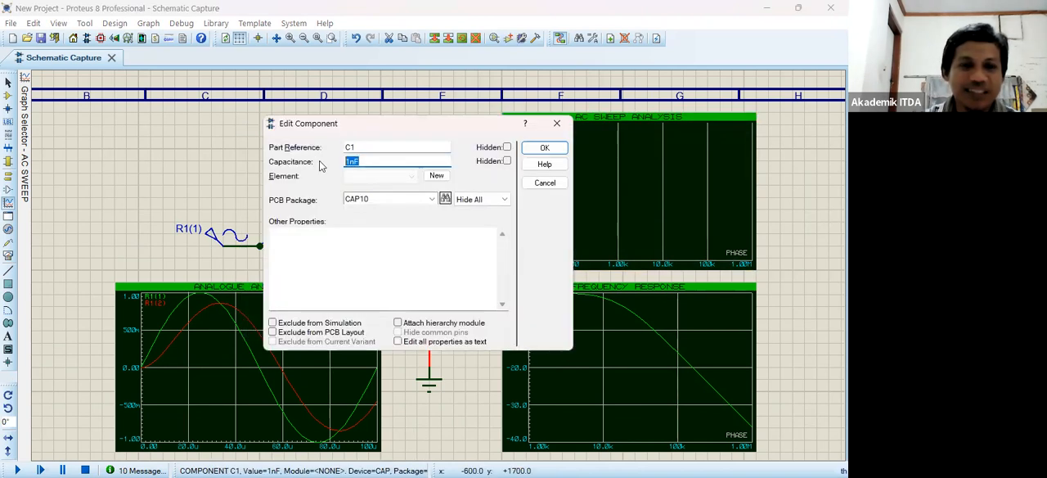
text(x)
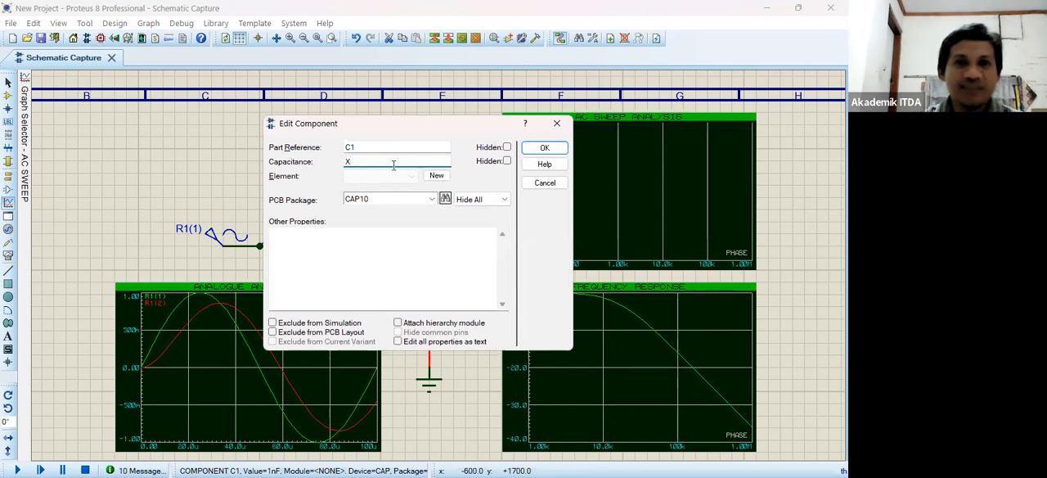
click(543, 148)
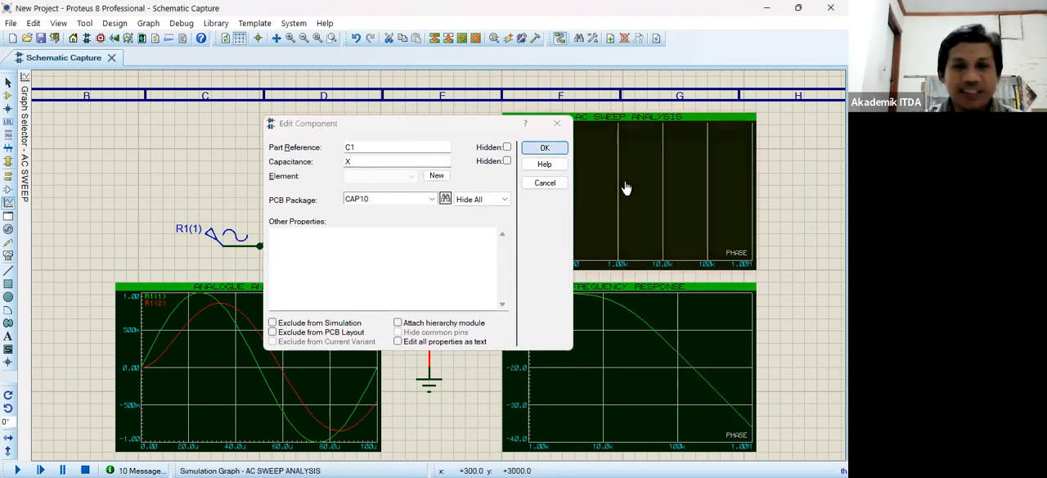
- Set the AC sweep graph's sweep range for variable X from 1nF to 10nF
click(624, 188)
key(ctrl+e)
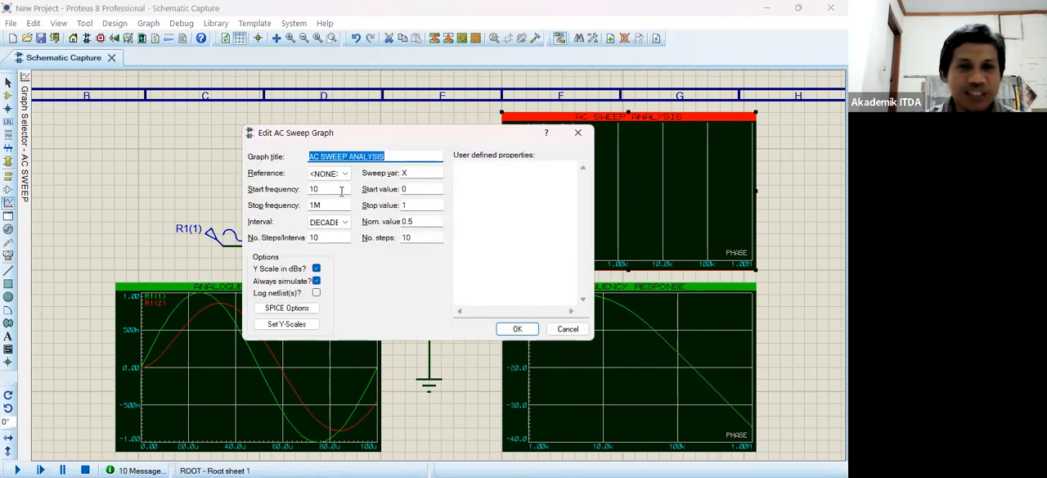
click(421, 189)
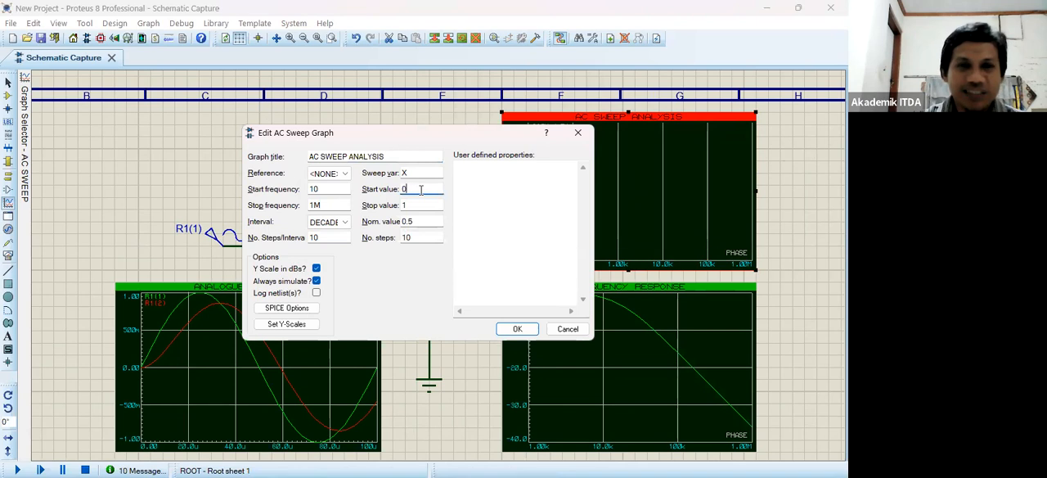
key(BackSpace)
text(1)
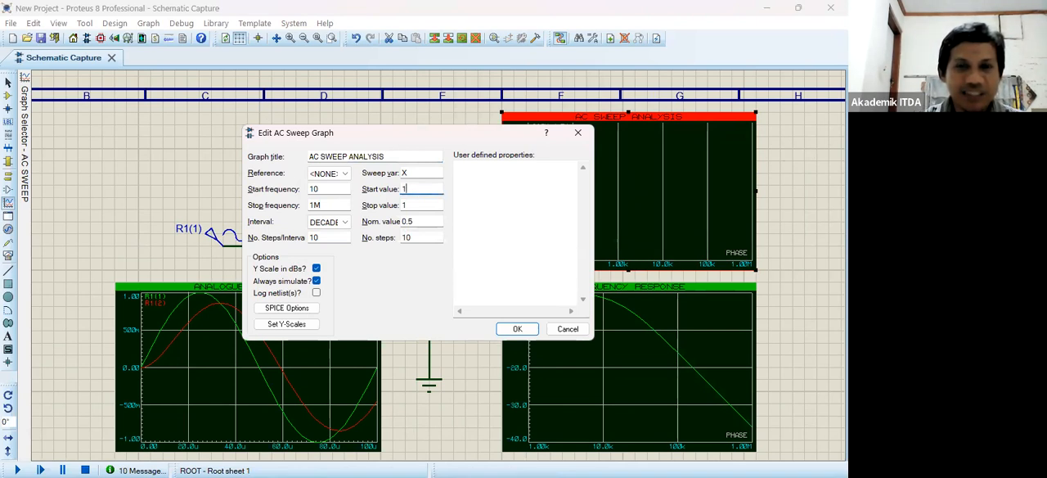
text(nF)
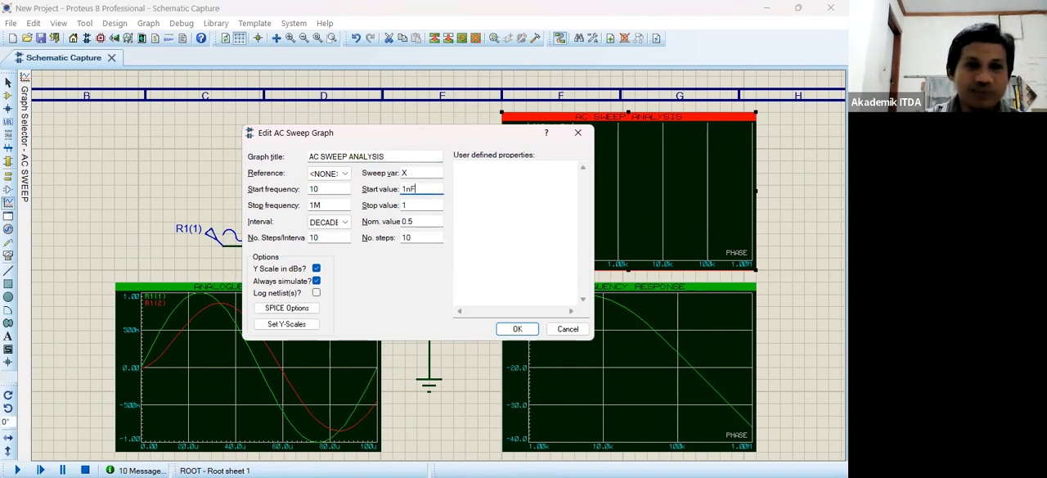
key(Tab)
text(10nF)
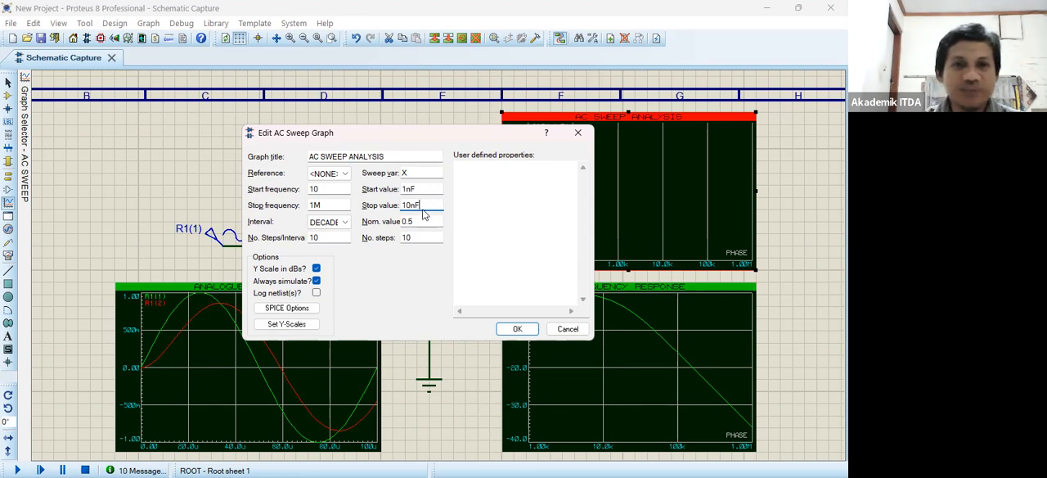
- Set the AC sweep's number of sweep steps to 9 and its reference to the R1(1) generator
click(421, 236)
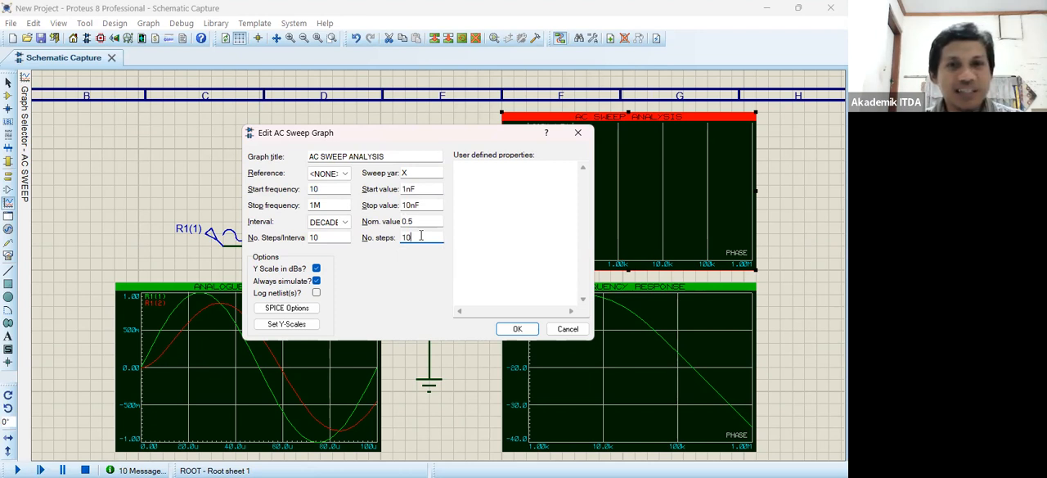
key(BackSpace)
key(BackSpace)
text(9)
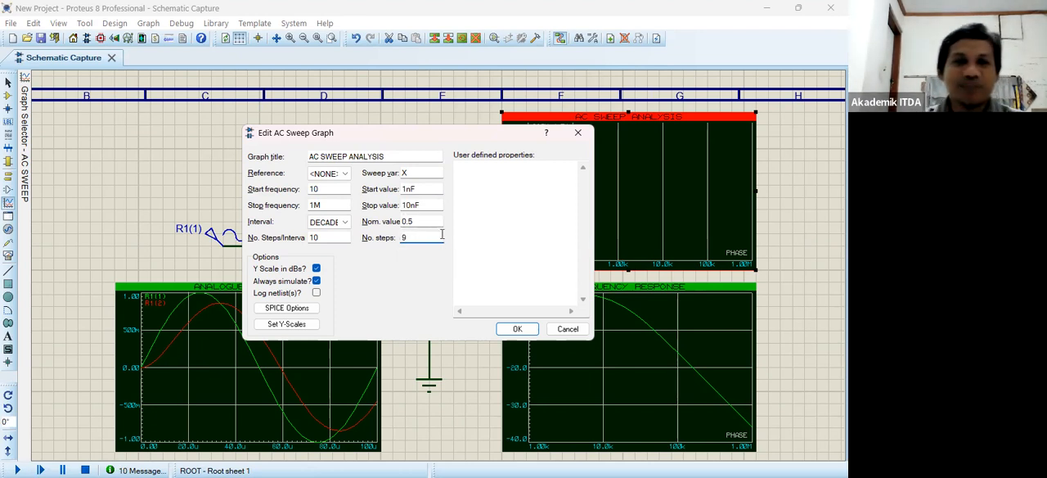
click(346, 179)
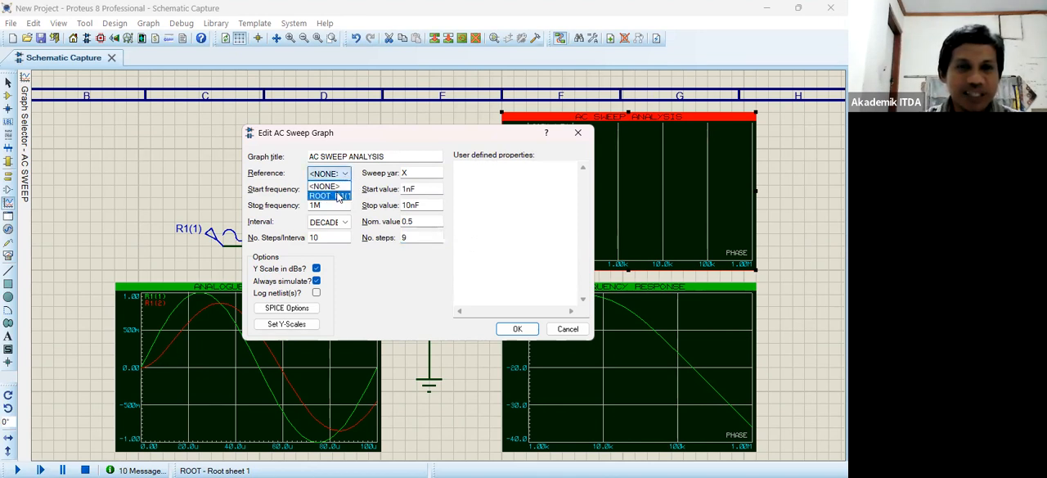
click(338, 197)
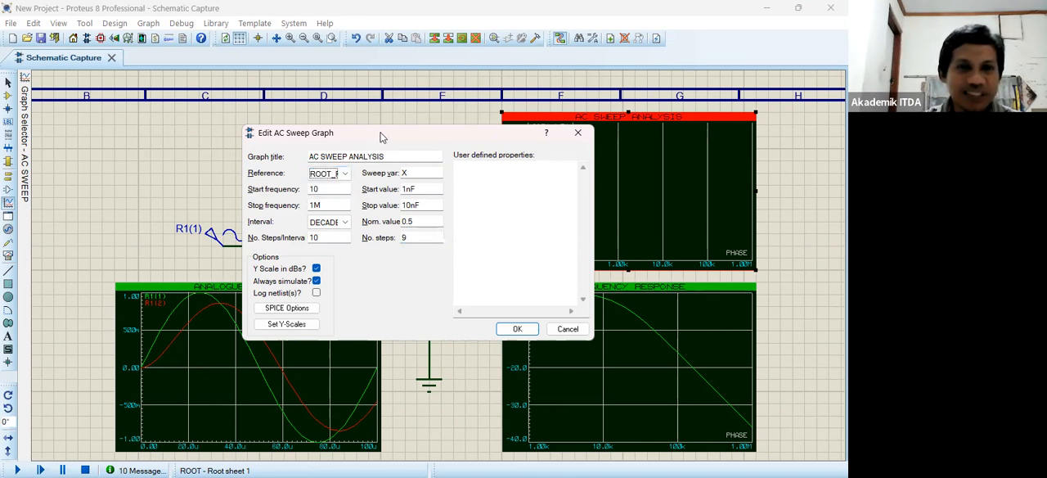
- Apply the AC sweep graph's settings and simulate the graph
drag(393, 129, 498, 273)
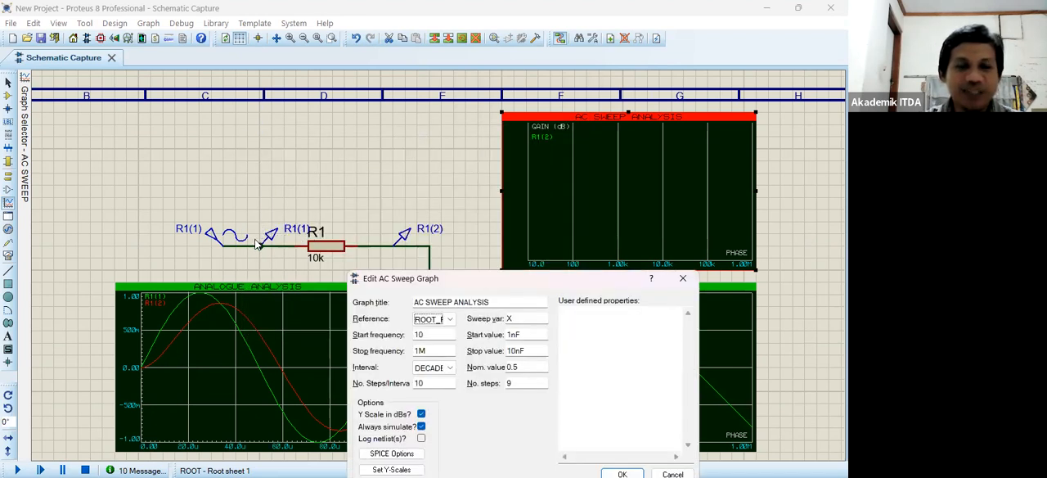
drag(487, 287, 436, 163)
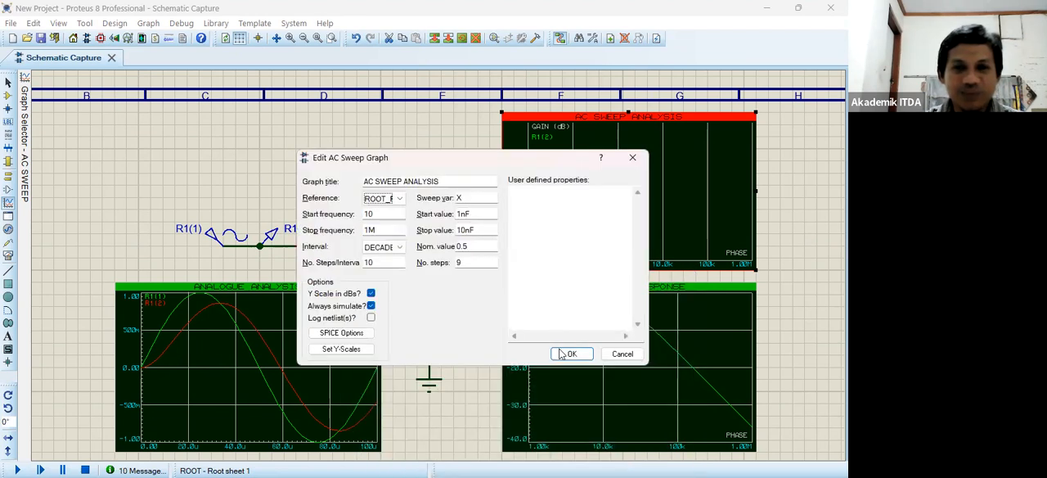
click(560, 353)
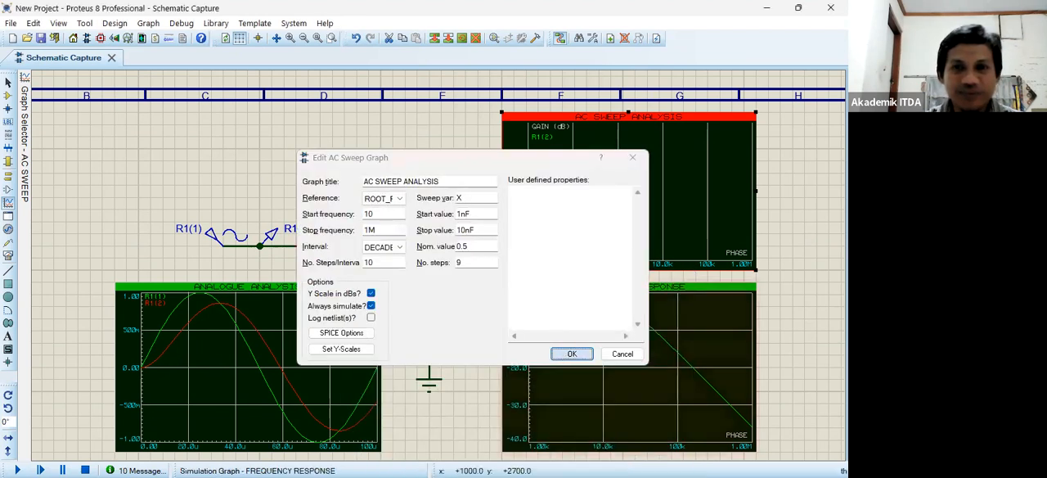
double_click(600, 174)
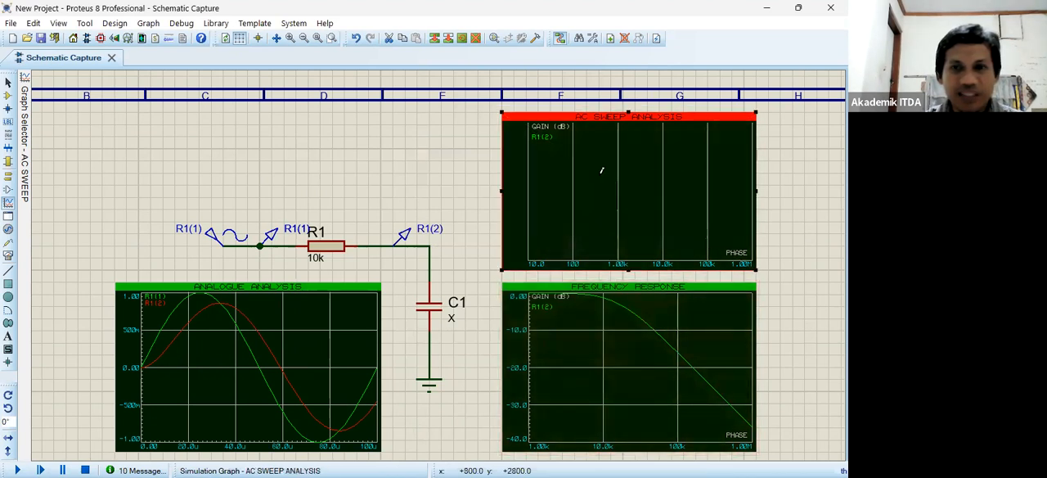
key(Escape)
- Maximize the AC sweep analysis graph in its own window
right_click(611, 174)
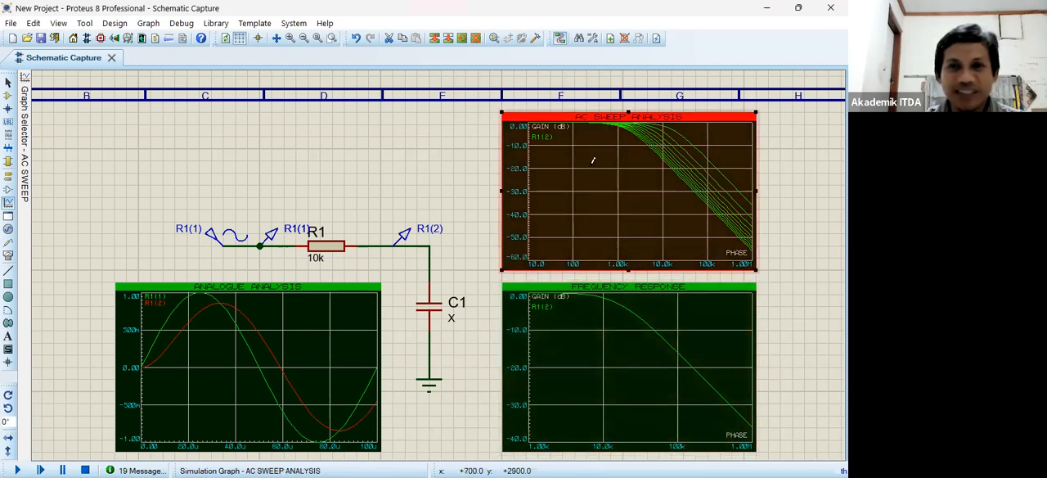
right_click(660, 440)
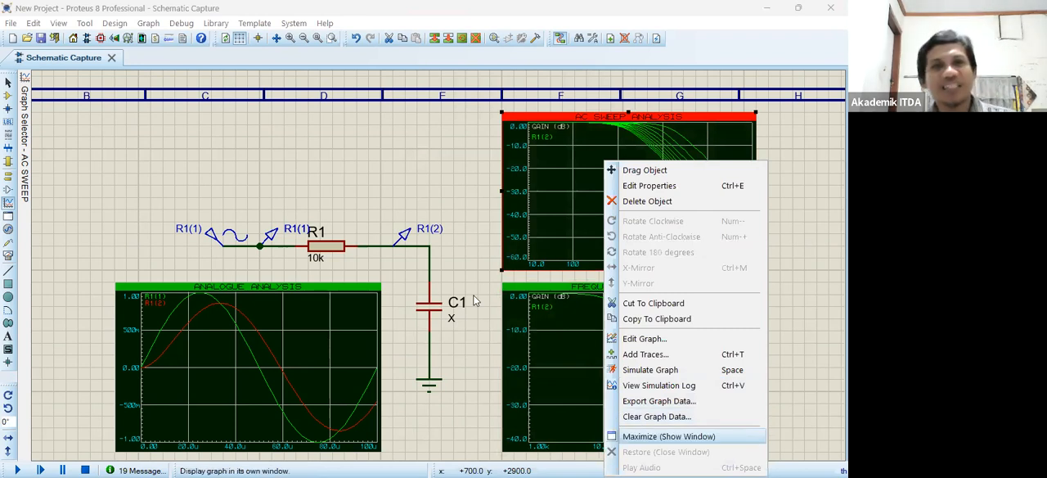
key(Return)
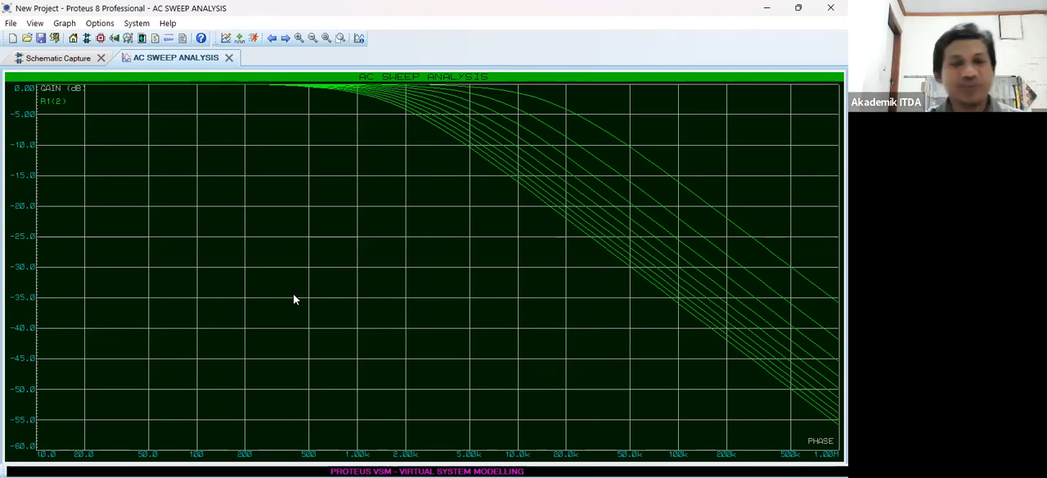
- Set the AC sweep graph's start frequency to 100
right_click(361, 300)
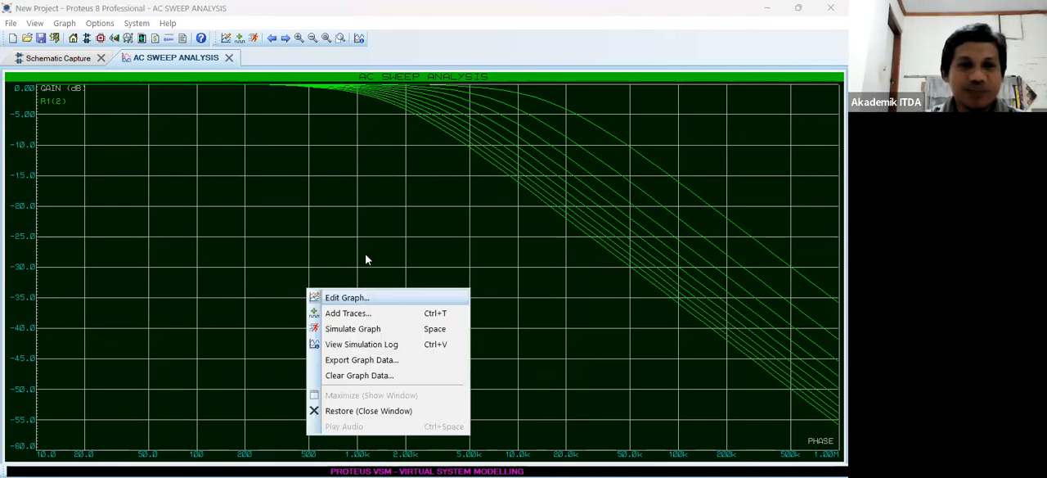
click(344, 186)
text(00)
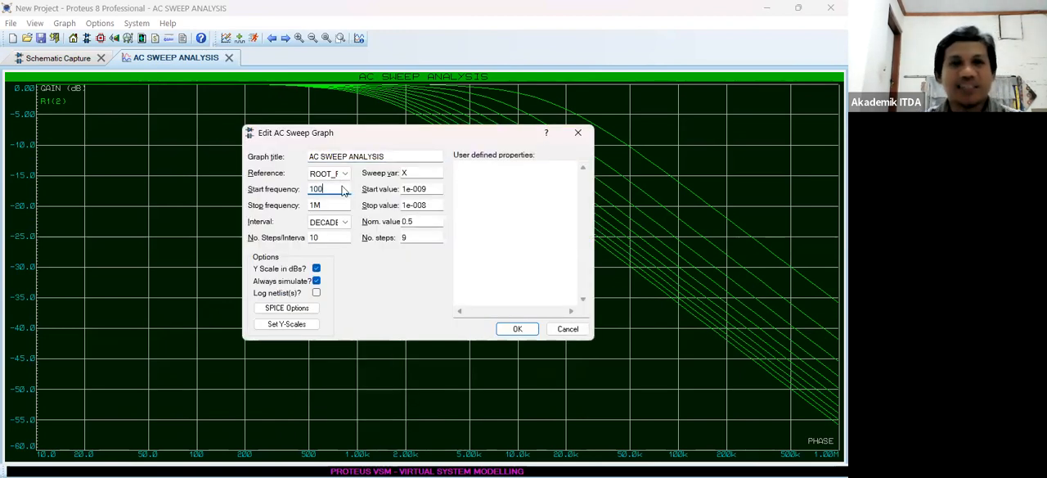
key(Return)
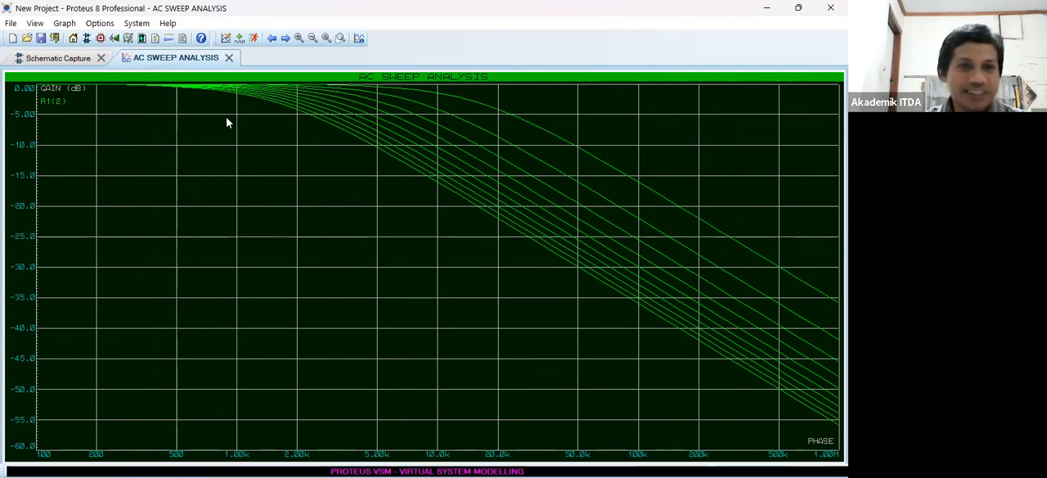
- Look back at the schematic, then read the gain on the 1 nF and 2 nF sweep curves at points near 100 kHz
click(68, 57)
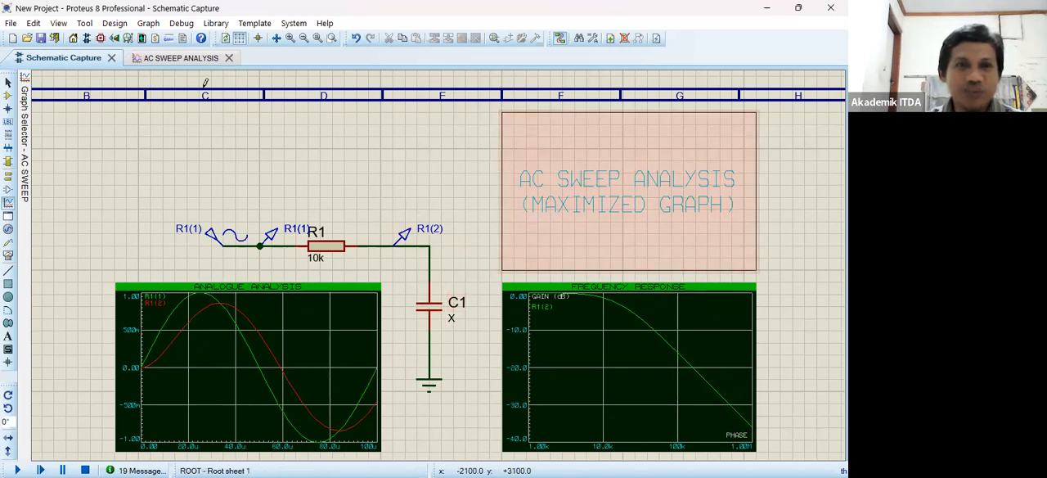
click(194, 59)
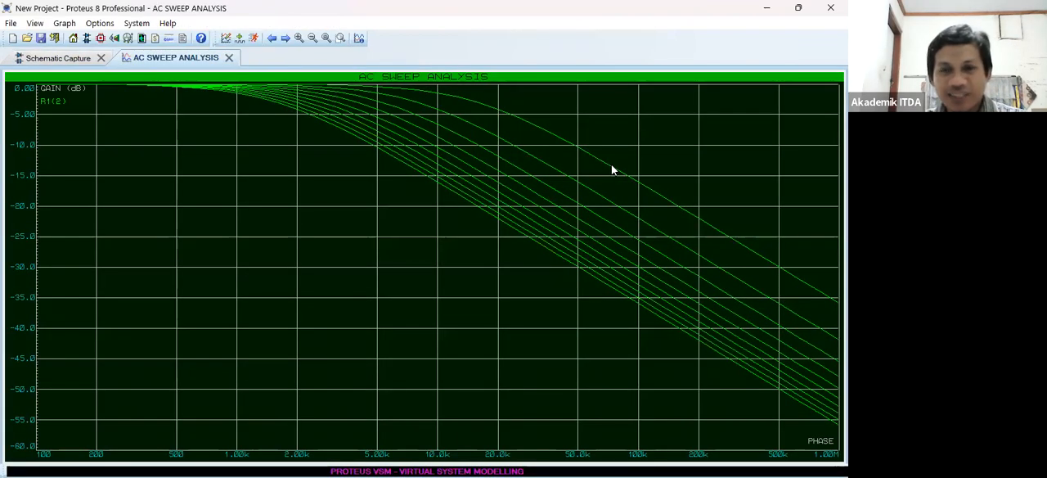
click(611, 165)
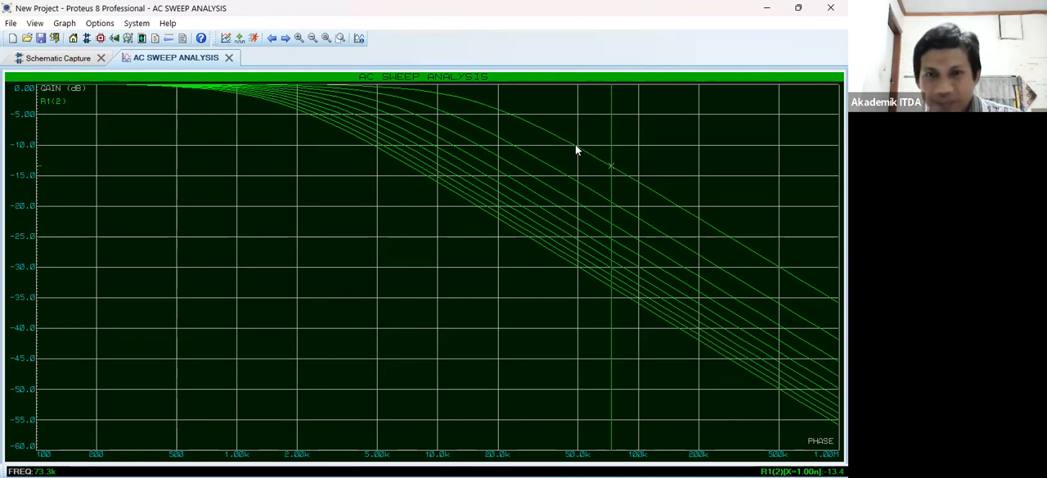
click(638, 184)
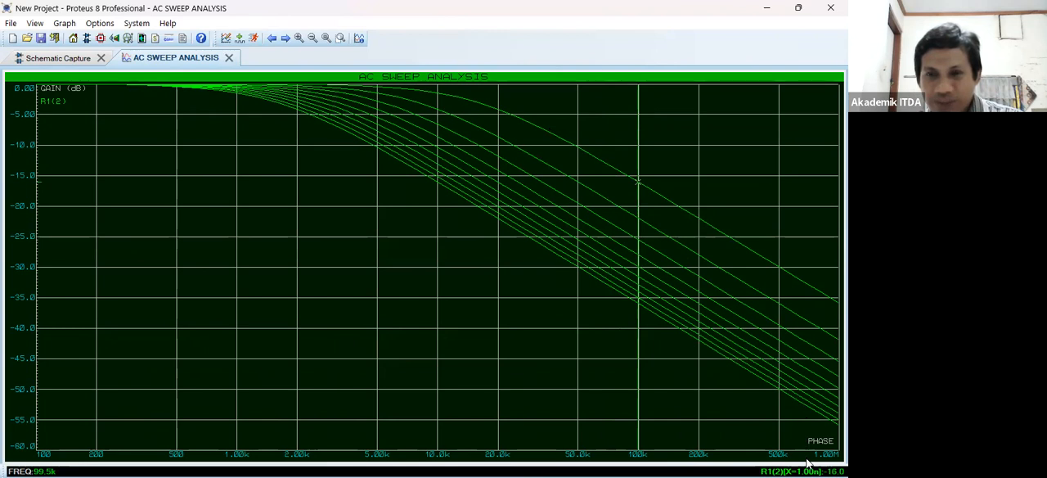
click(633, 215)
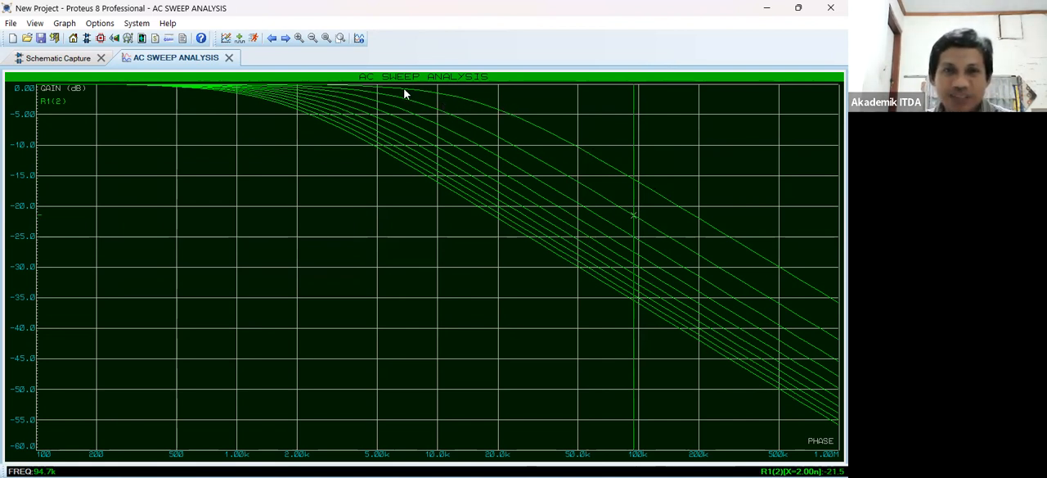
click(616, 170)
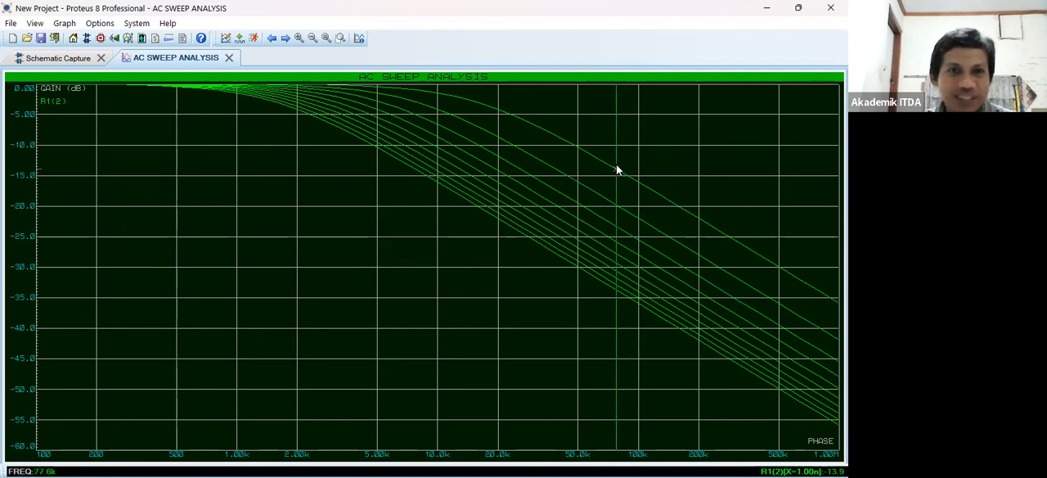
- Read the cutoff frequency at about -3 dB on the 1 nF, 2 nF and 3 nF curves of the AC sweep graph
click(459, 100)
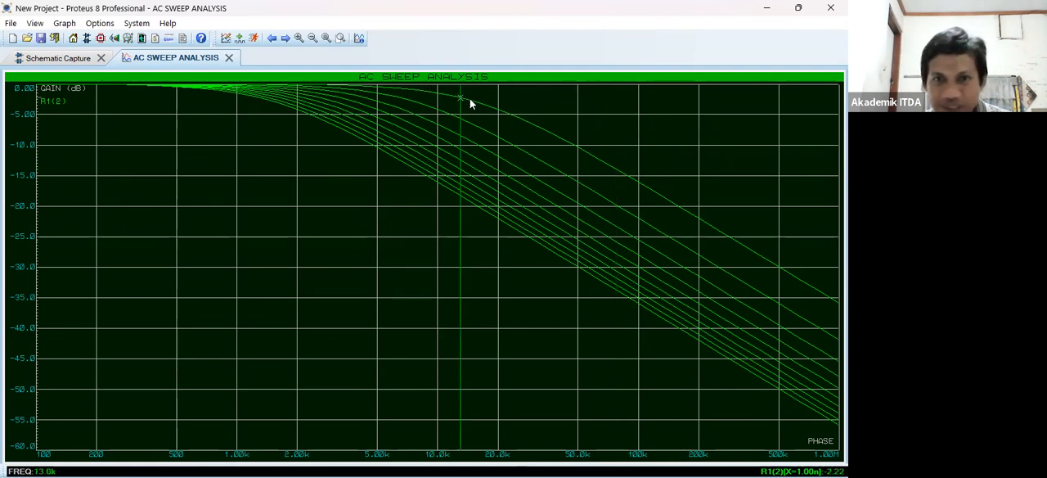
click(476, 102)
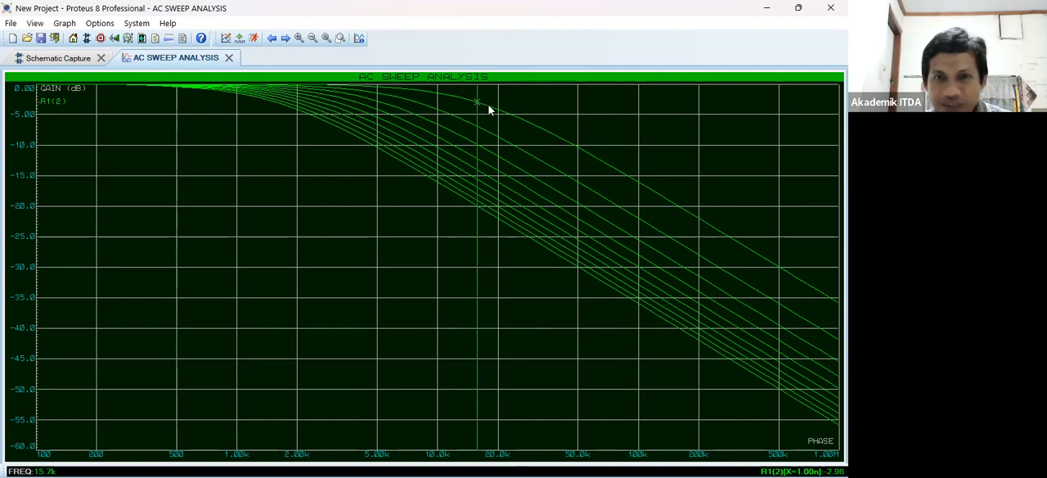
click(484, 107)
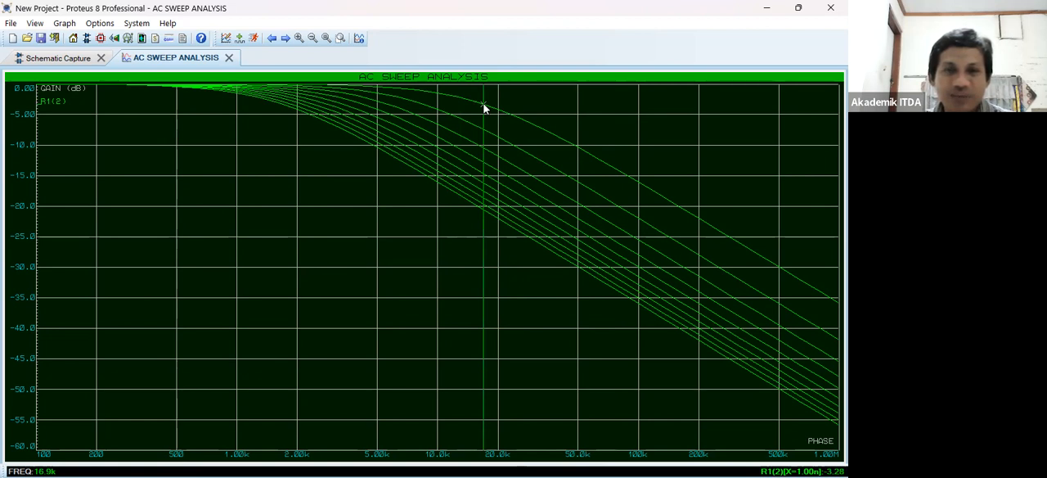
click(422, 105)
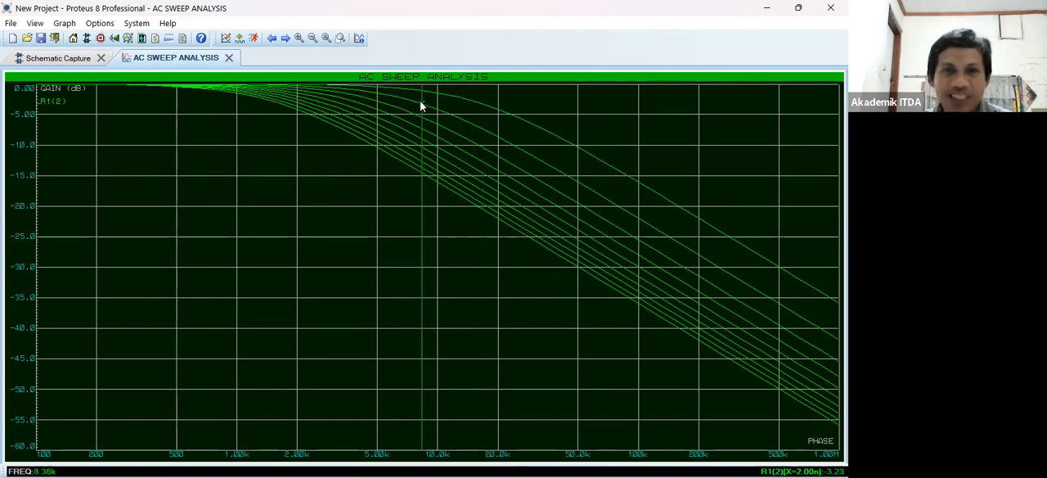
click(376, 103)
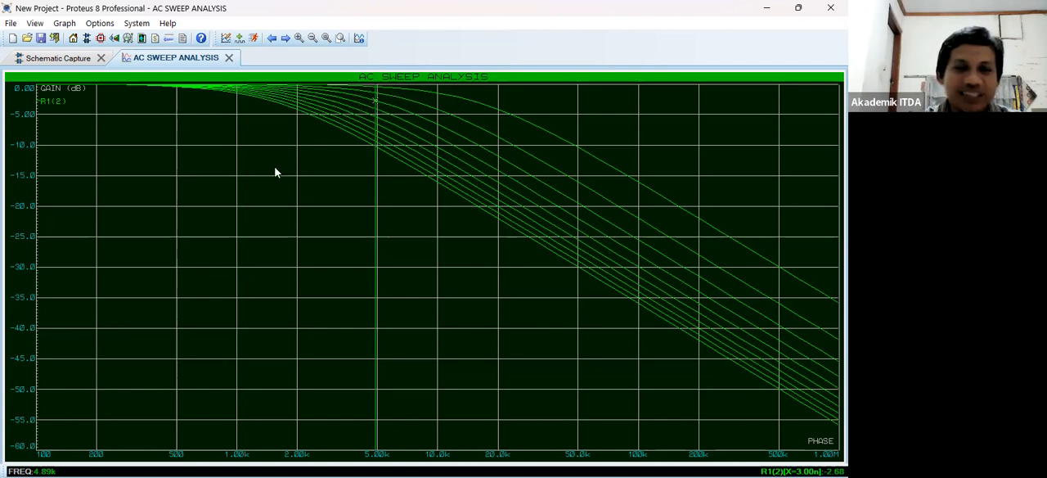
- Set the AC sweep graph's start frequency back to 10
right_click(330, 164)
click(331, 165)
click(332, 188)
key(BackSpace)
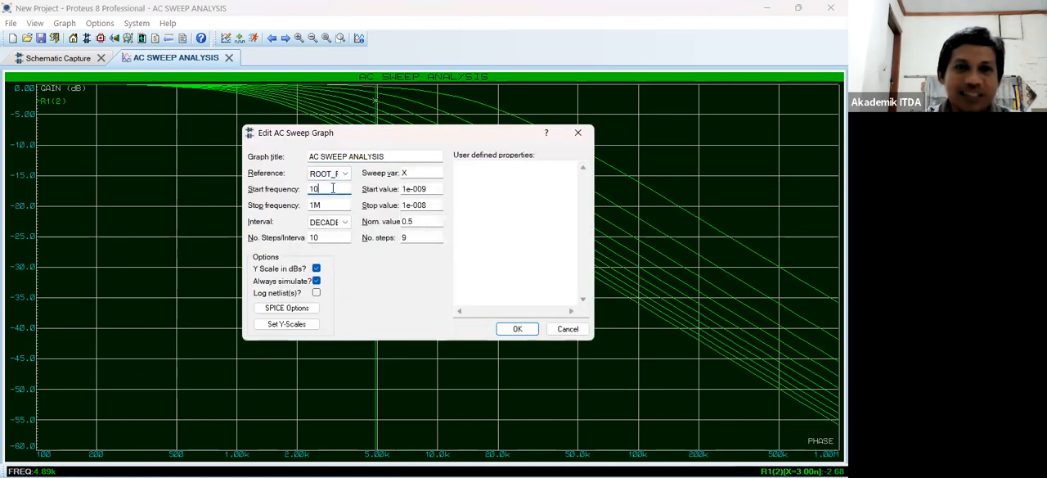
key(Return)
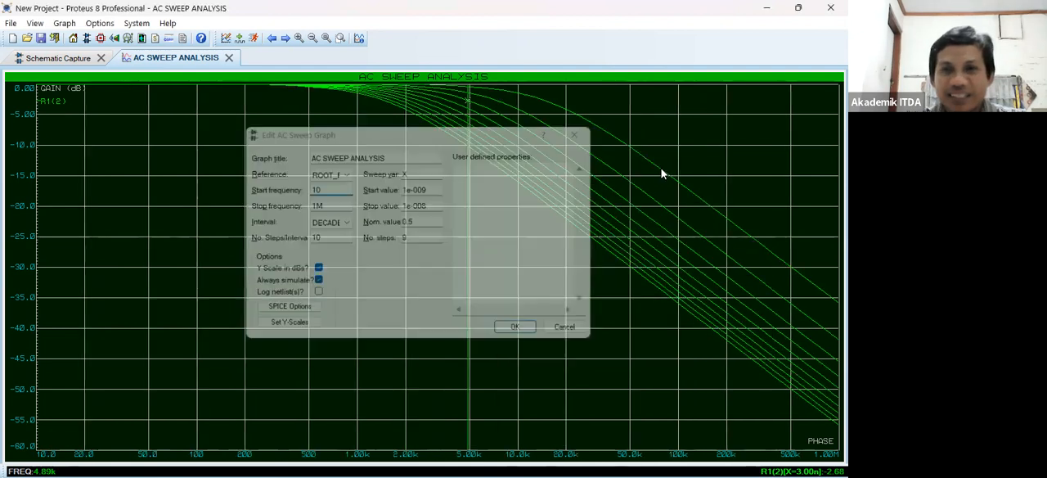
- Compare the frequencies at which several sweep curves between 1 nF and 10 nF reach a gain of about -14 dB
click(661, 171)
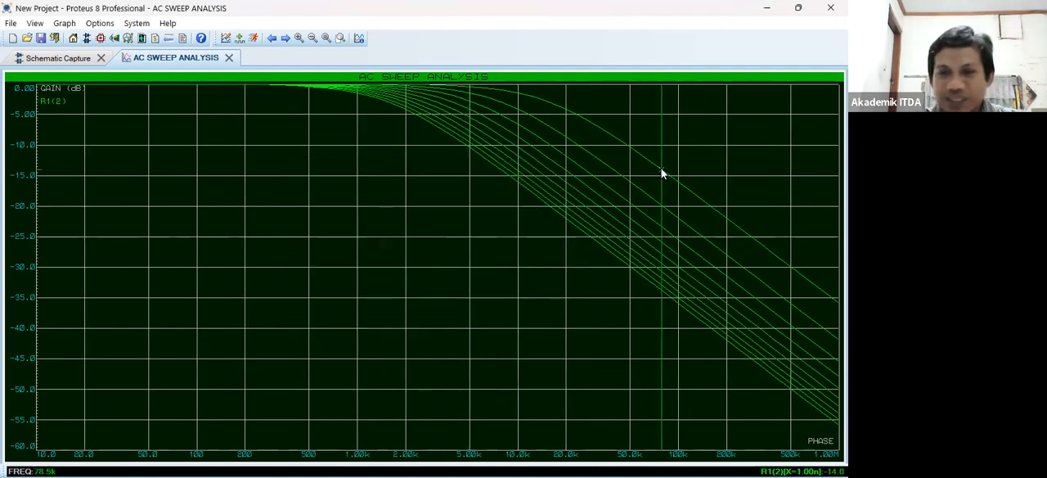
click(618, 176)
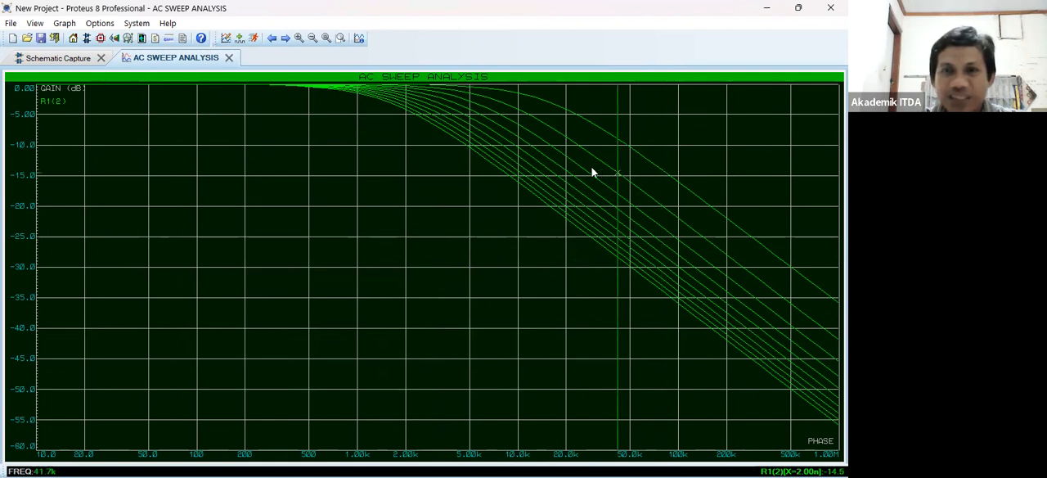
click(561, 170)
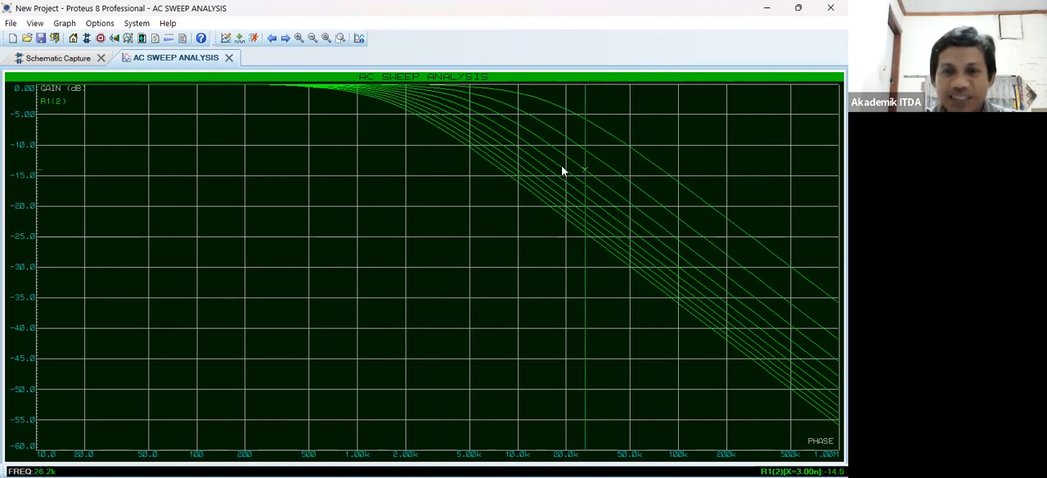
click(498, 168)
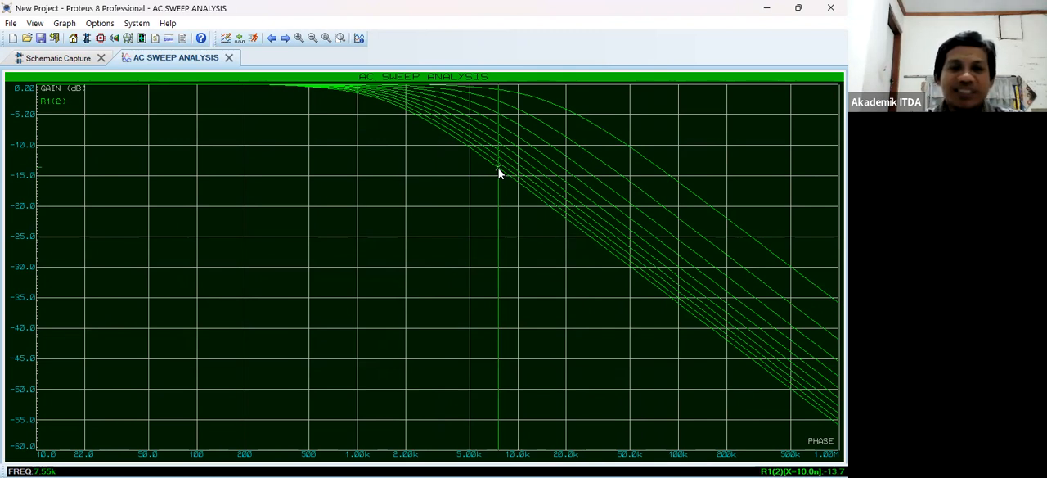
click(651, 167)
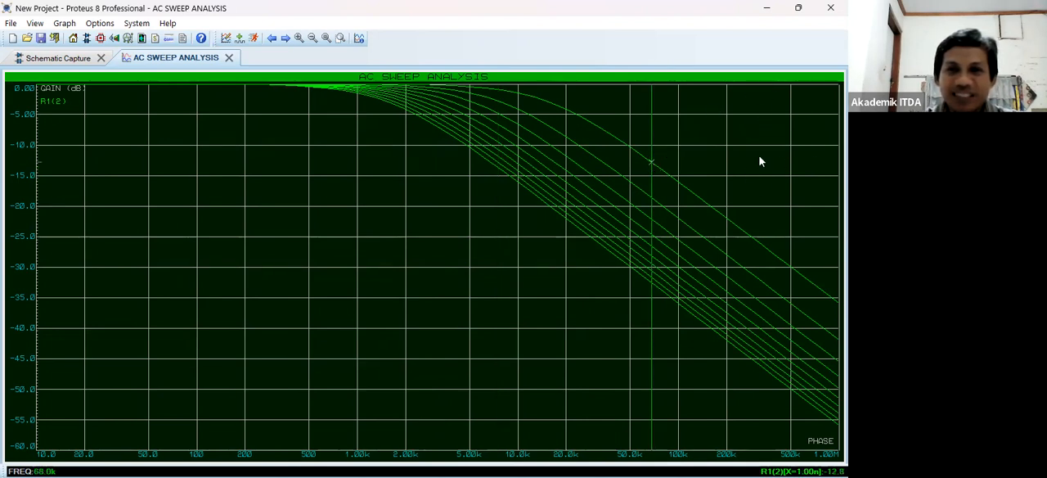
click(602, 163)
click(495, 167)
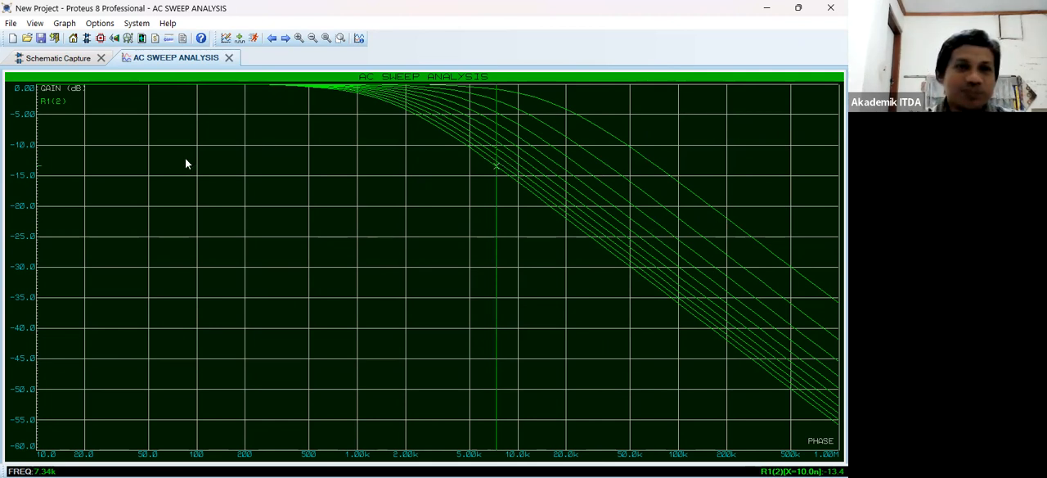
- Turn off the AC sweep graph's Y Scale in dBs option and re-simulate it with a linear gain axis
right_click(286, 161)
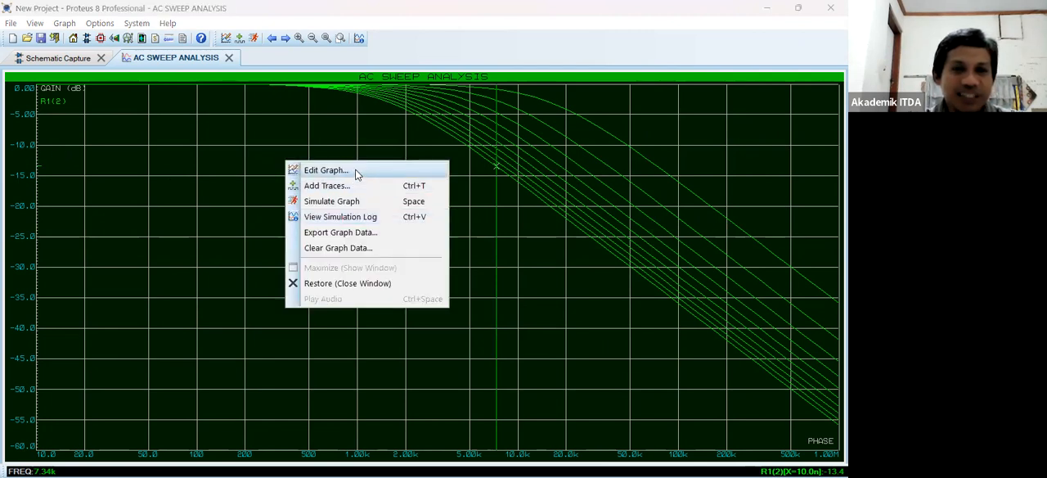
click(354, 171)
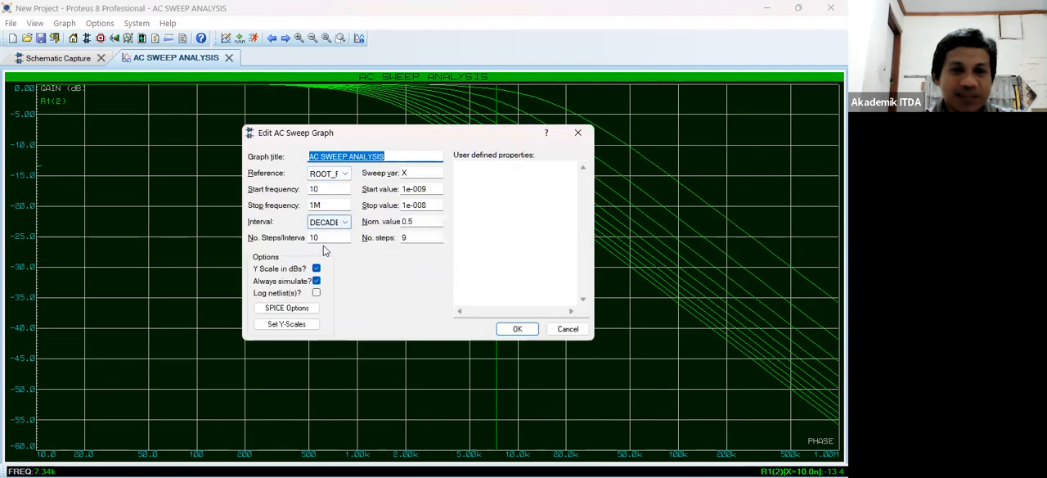
click(316, 268)
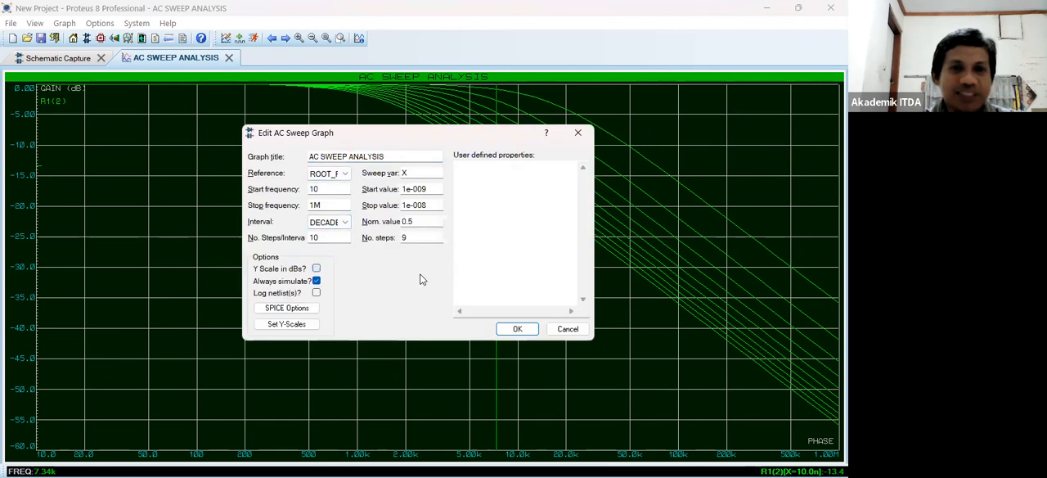
click(516, 330)
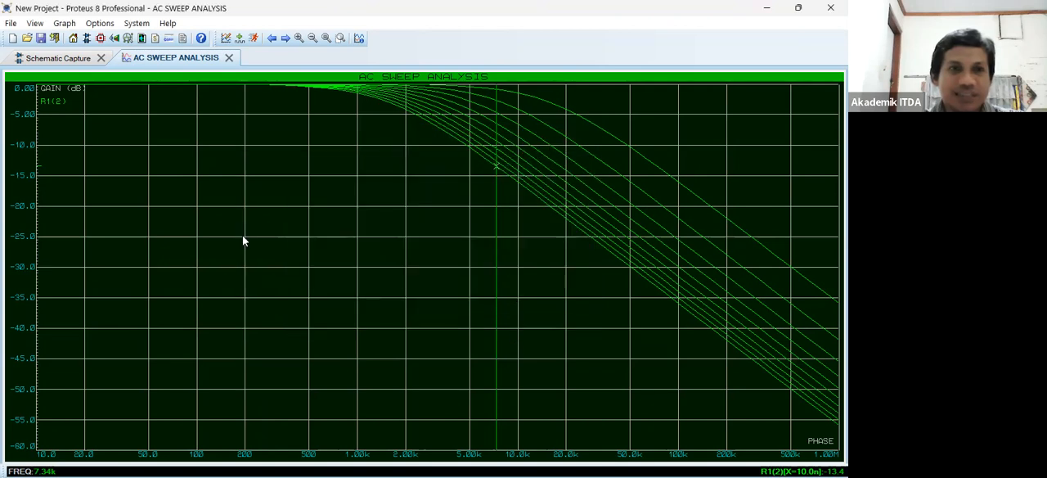
right_click(268, 297)
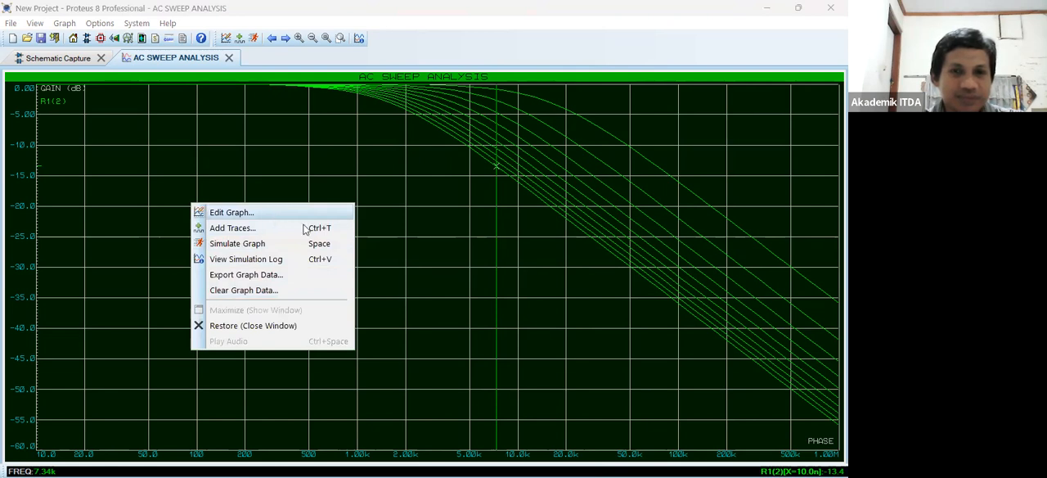
key(Return)
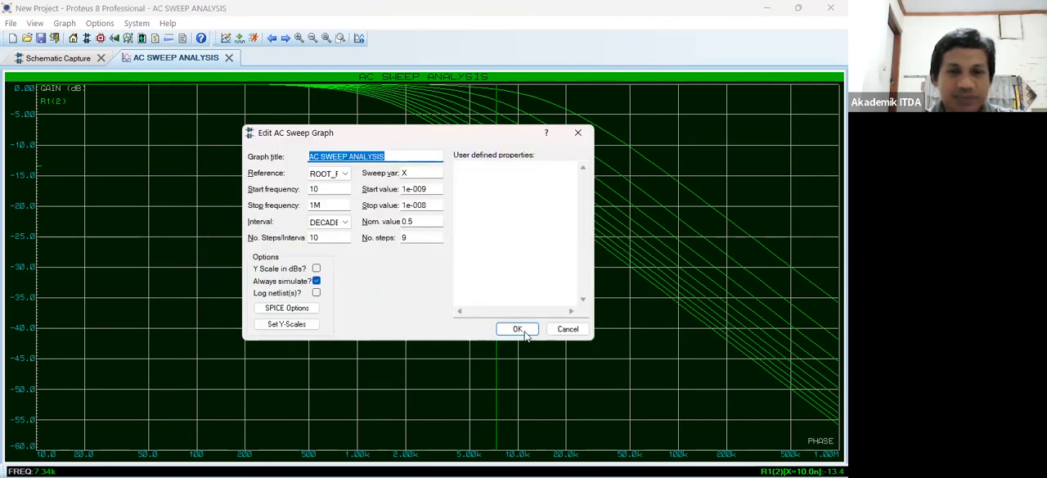
click(524, 332)
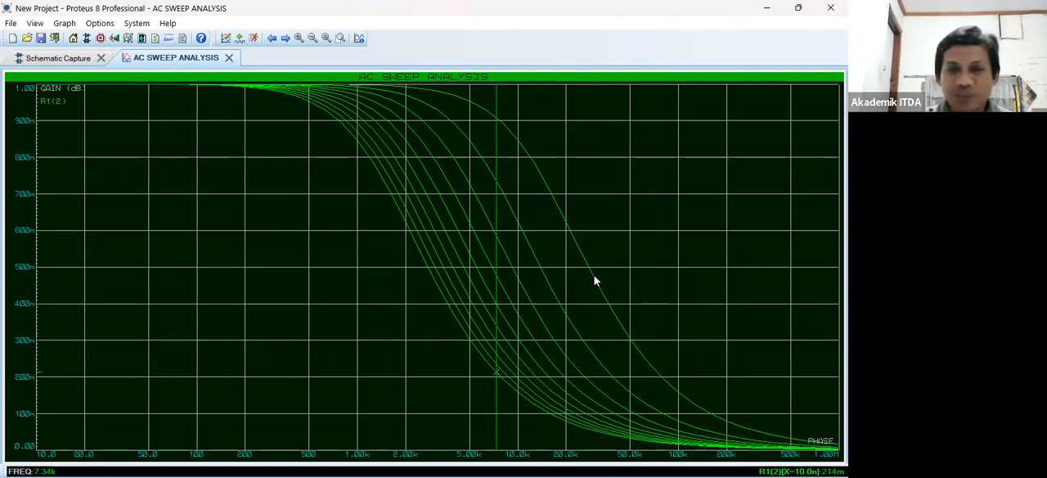
- Compare the 1 nF and 2 nF sweep curves at a gain just below 500m, and look back at the schematic
click(594, 276)
click(544, 278)
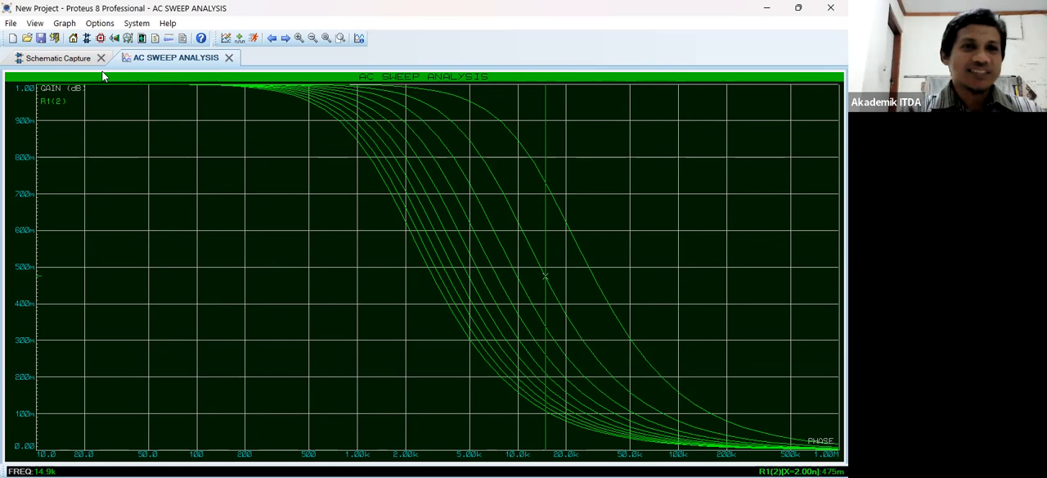
click(76, 62)
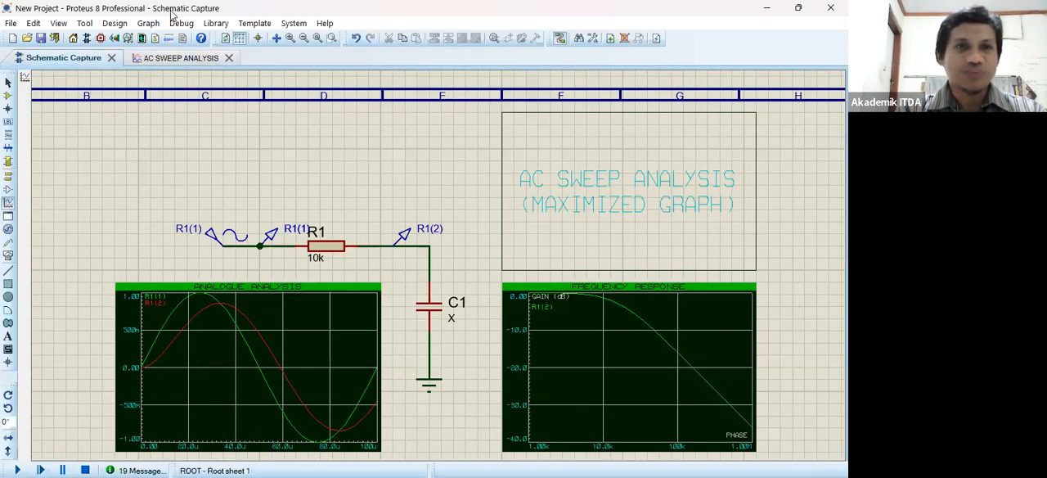
click(164, 59)
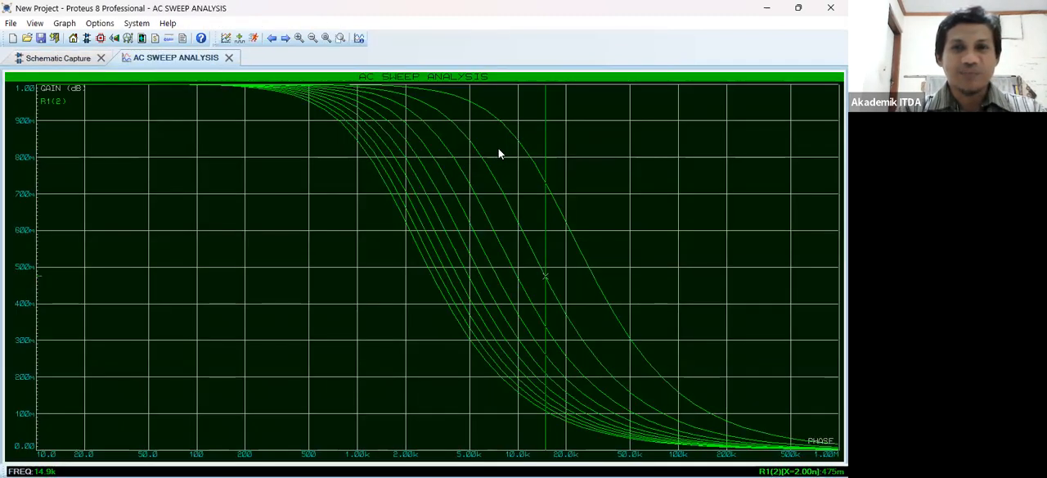
- Restore the maximized AC sweep graph to its place on the schematic and view it alongside capacitor C1
right_click(557, 268)
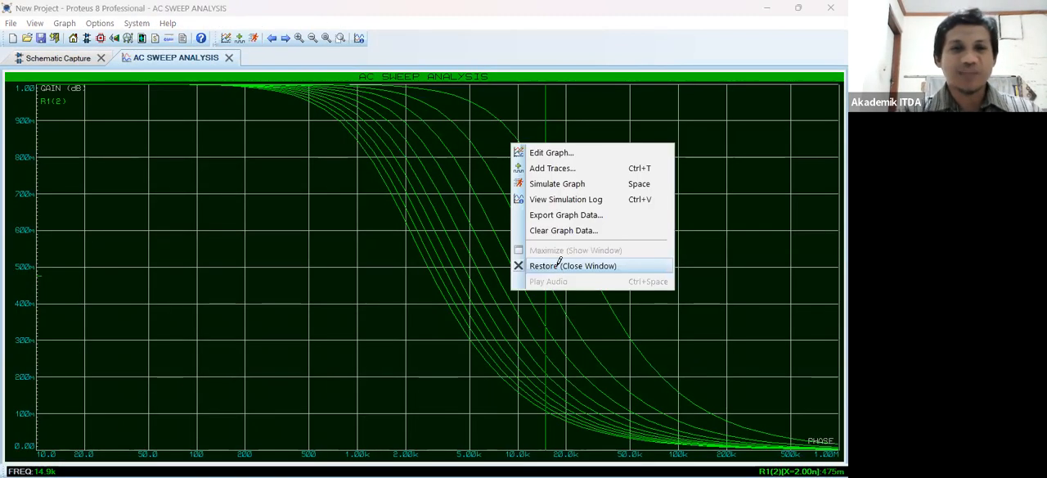
click(560, 265)
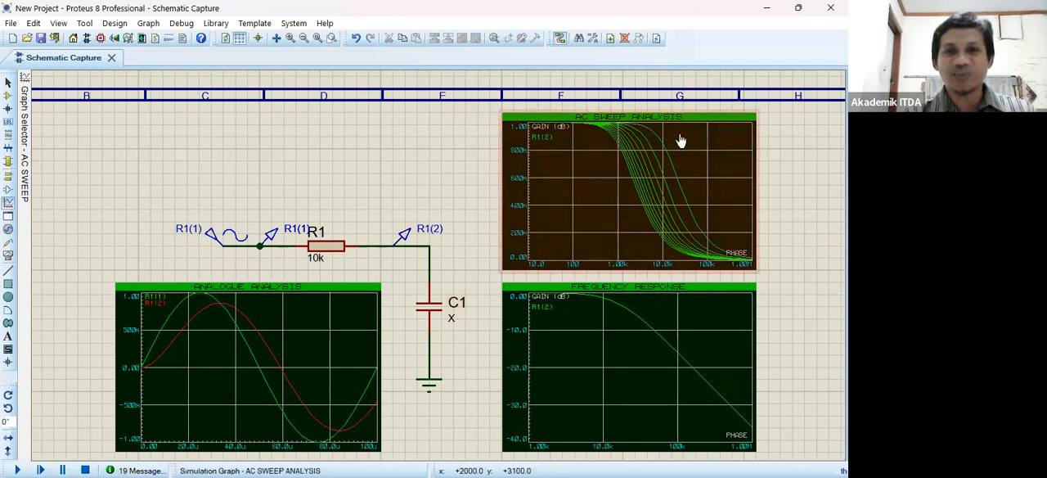
click(451, 320)
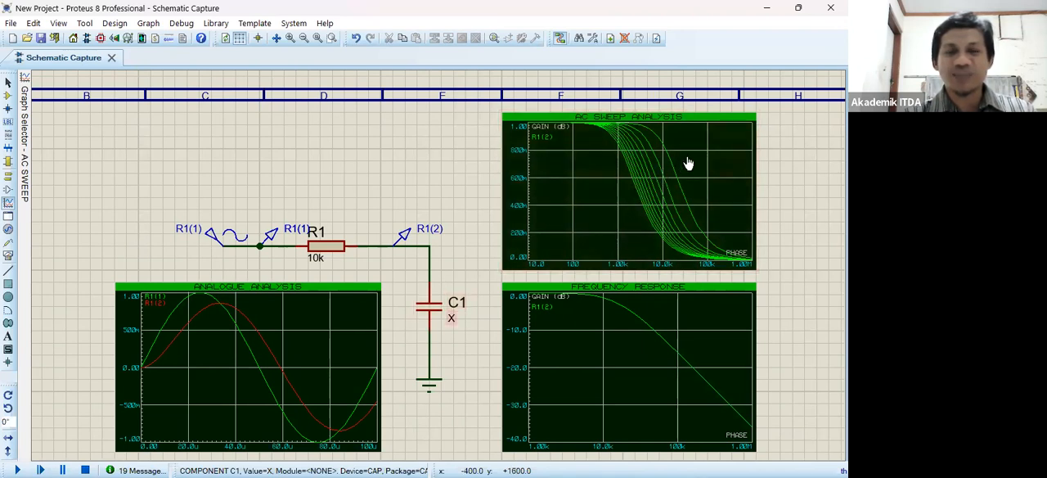
click(736, 192)
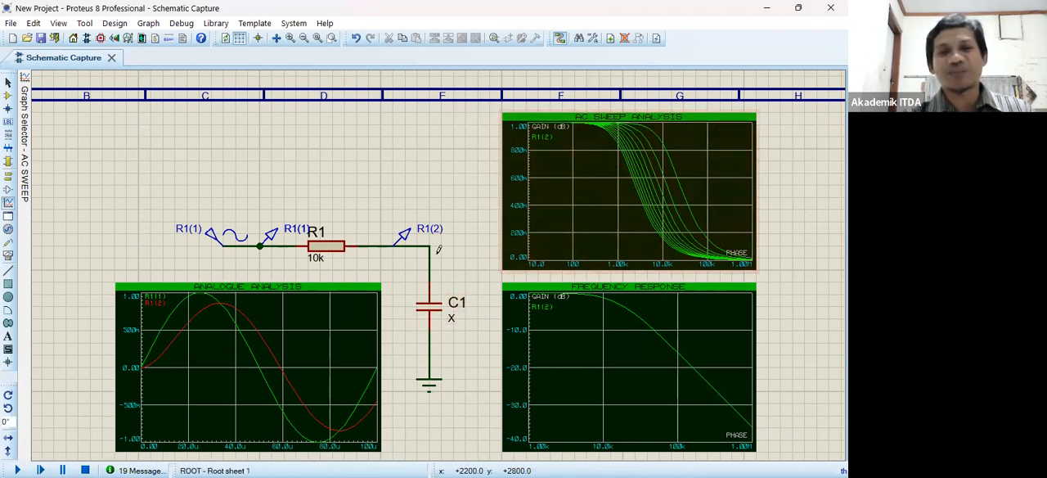
click(431, 315)
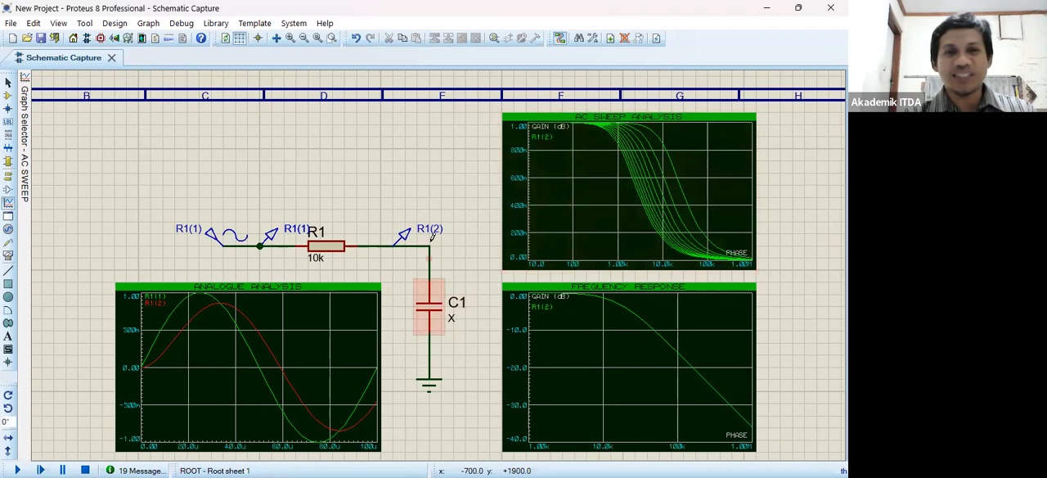